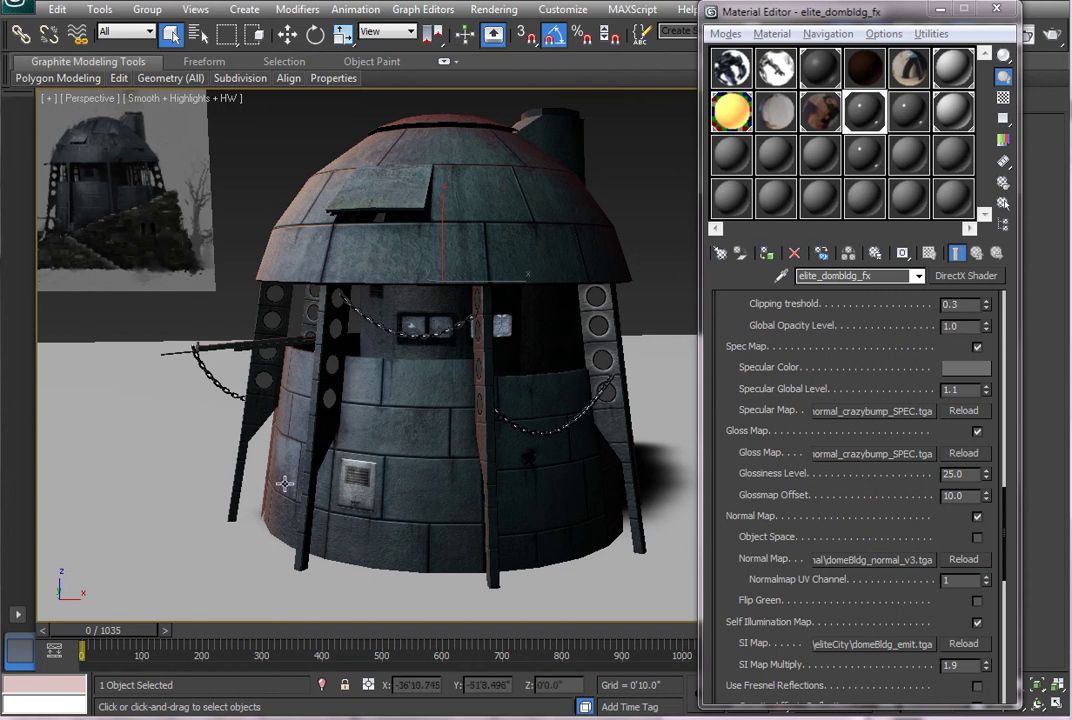
Orbit and zoom around the dome building, briefly showing wire edges, to inspect it.
left_click_drag(403, 485, 474, 445)
scroll(440, 410, "up", 2)
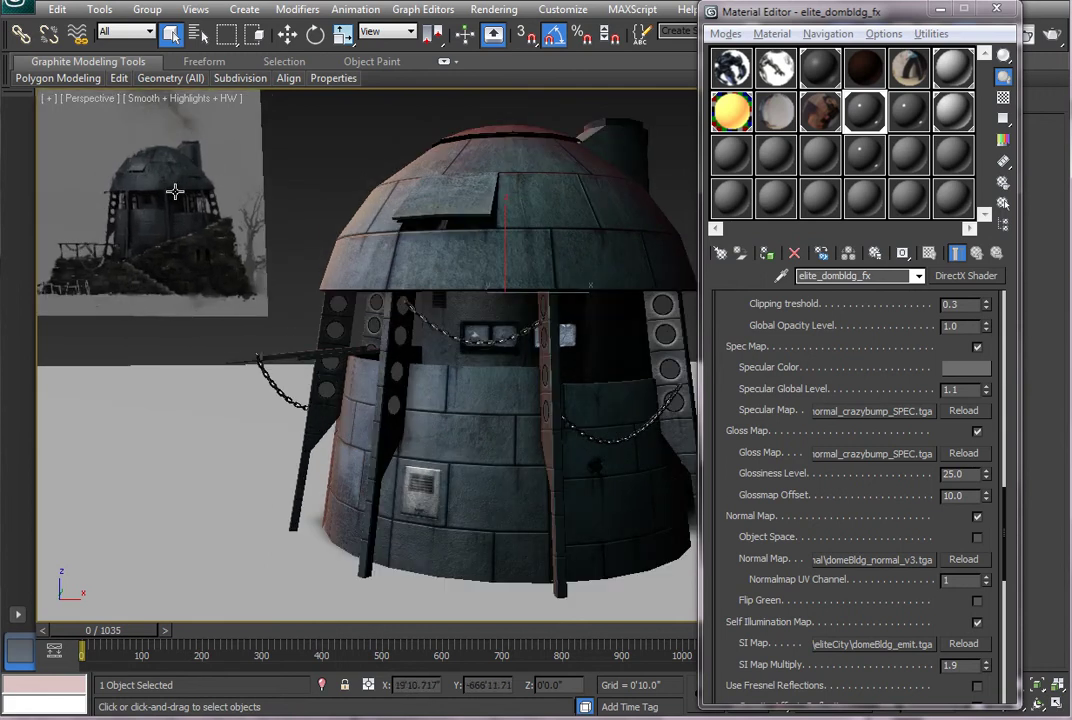
left_click_drag(470, 525, 531, 495)
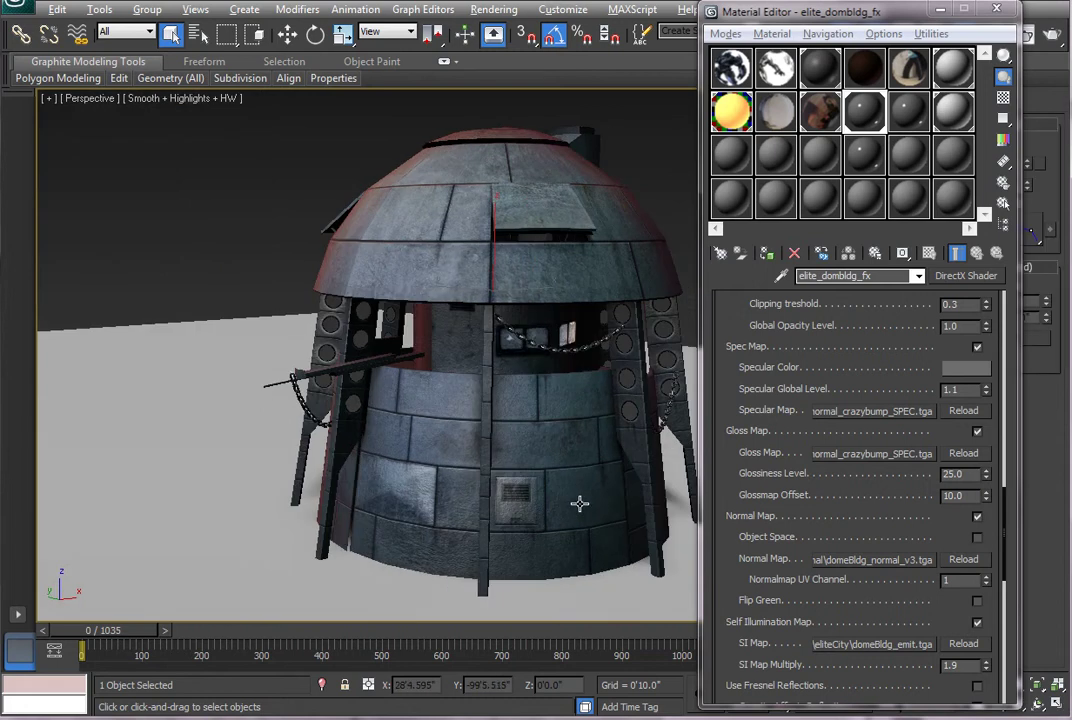
key("F4")
mouse_move(592, 494)
left_mouse_down()
mouse_move(620, 495)
mouse_move(486, 495)
mouse_move(584, 498)
mouse_move(601, 513)
left_mouse_up()
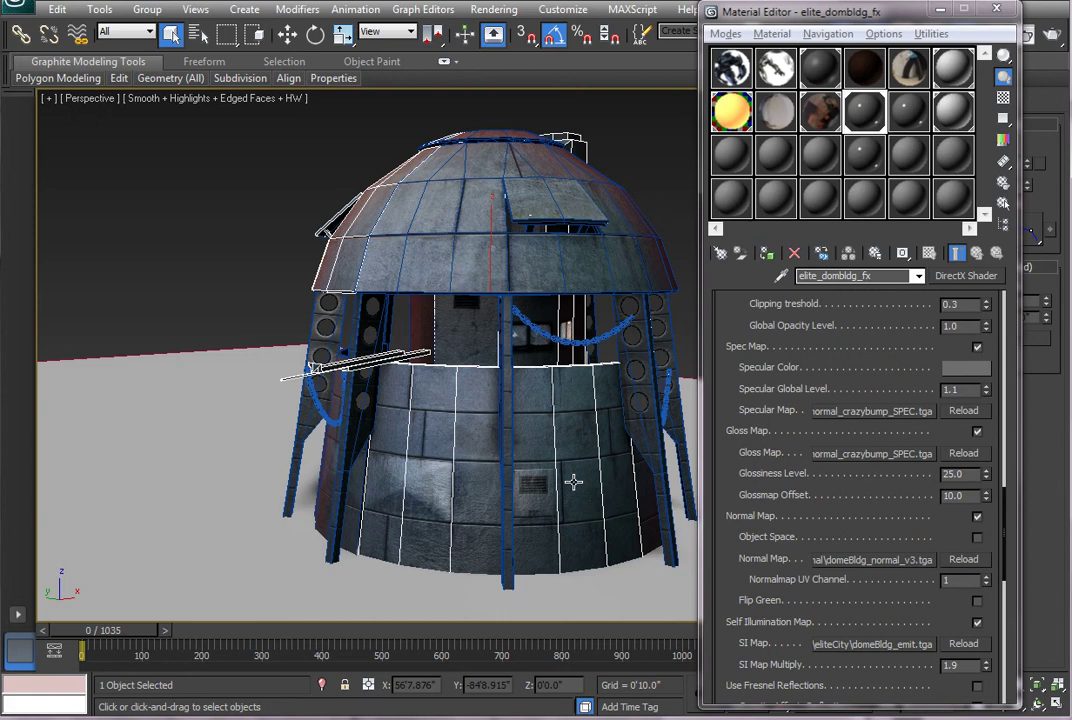
key("F4")
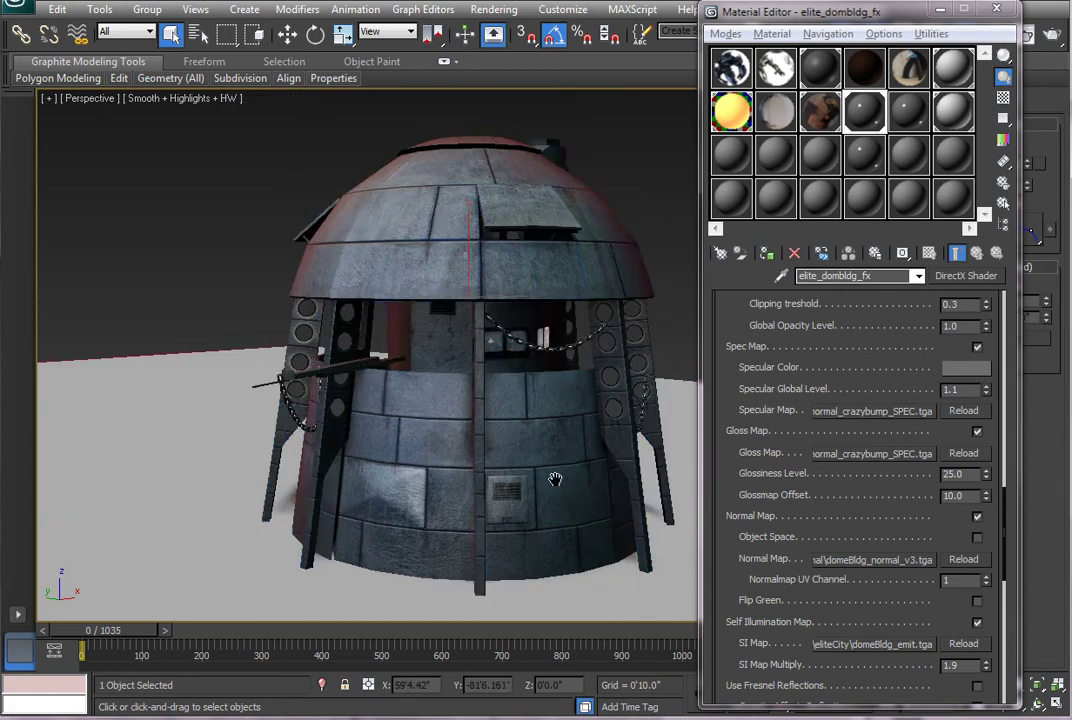
scroll(527, 465, "up", 5)
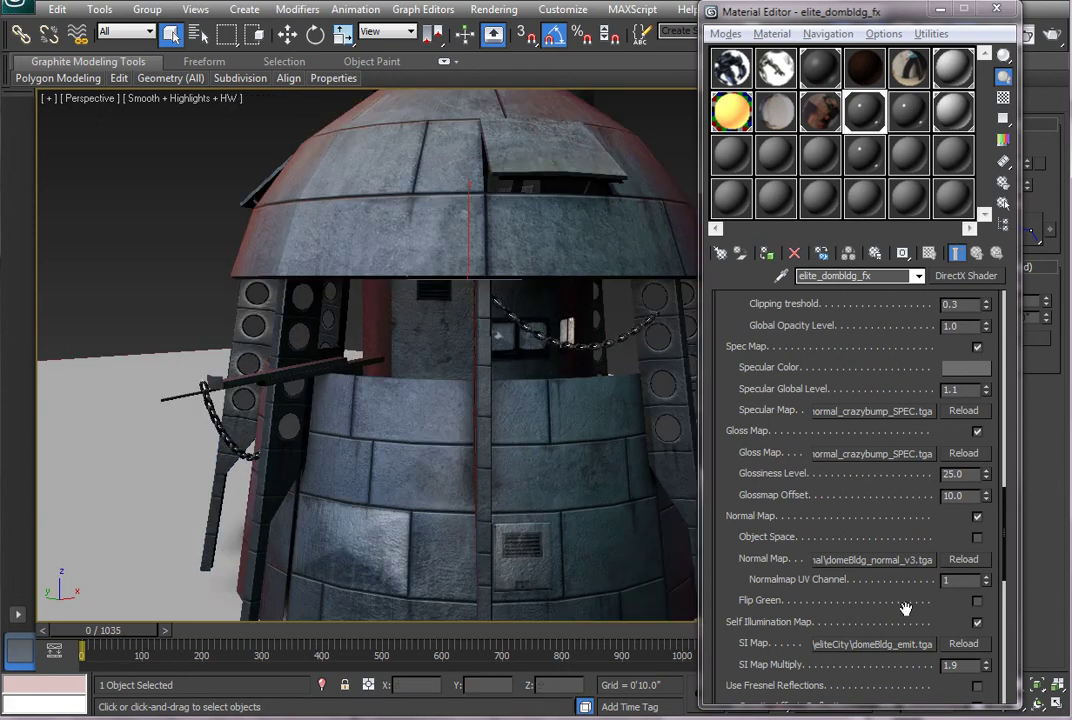
Compare shading with the normal map off and on, then switch to domeBldg_master_for_norm.psd in Photoshop.
left_click(977, 517)
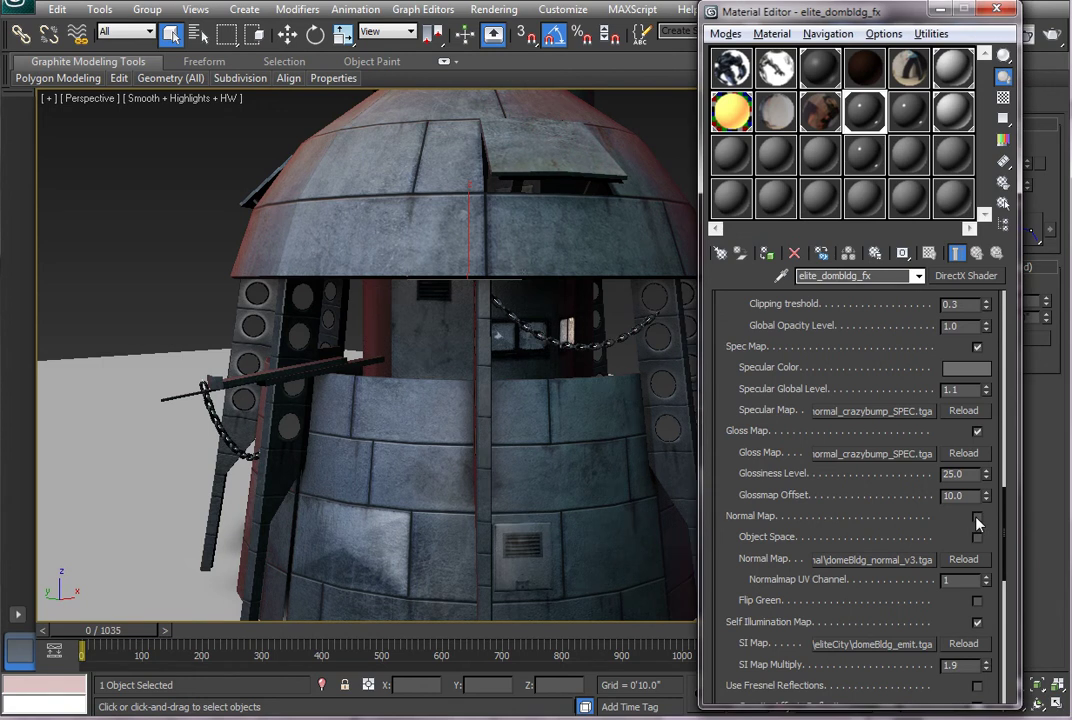
left_click(978, 519)
left_click(977, 518)
left_click(978, 519)
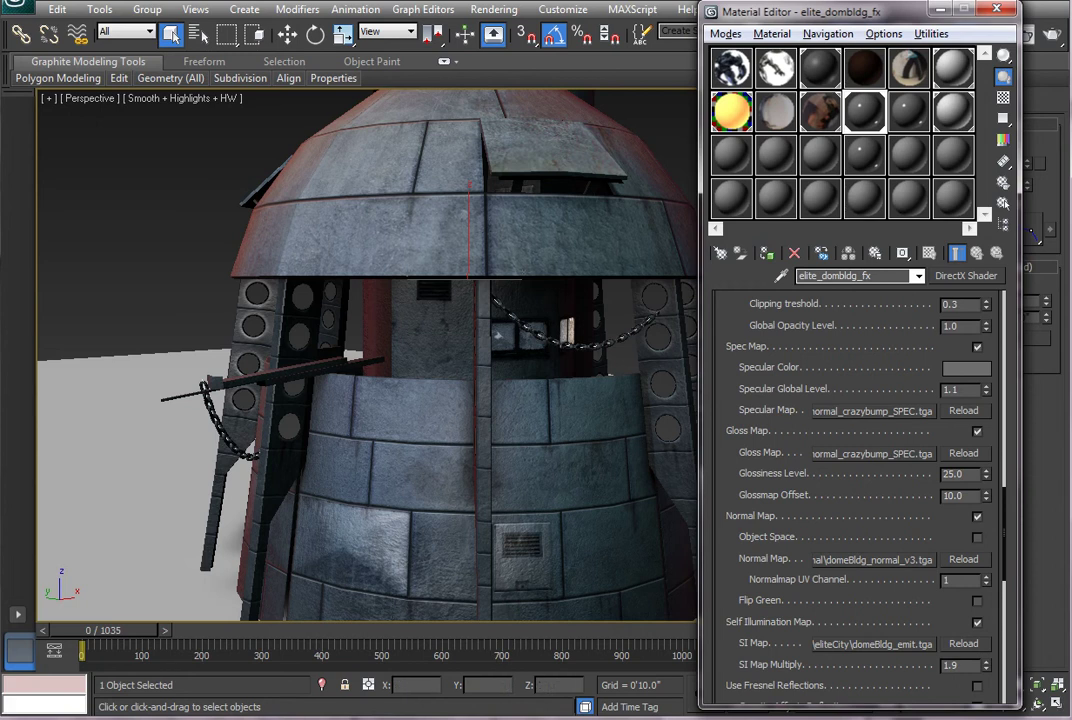
key("alt+Tab")
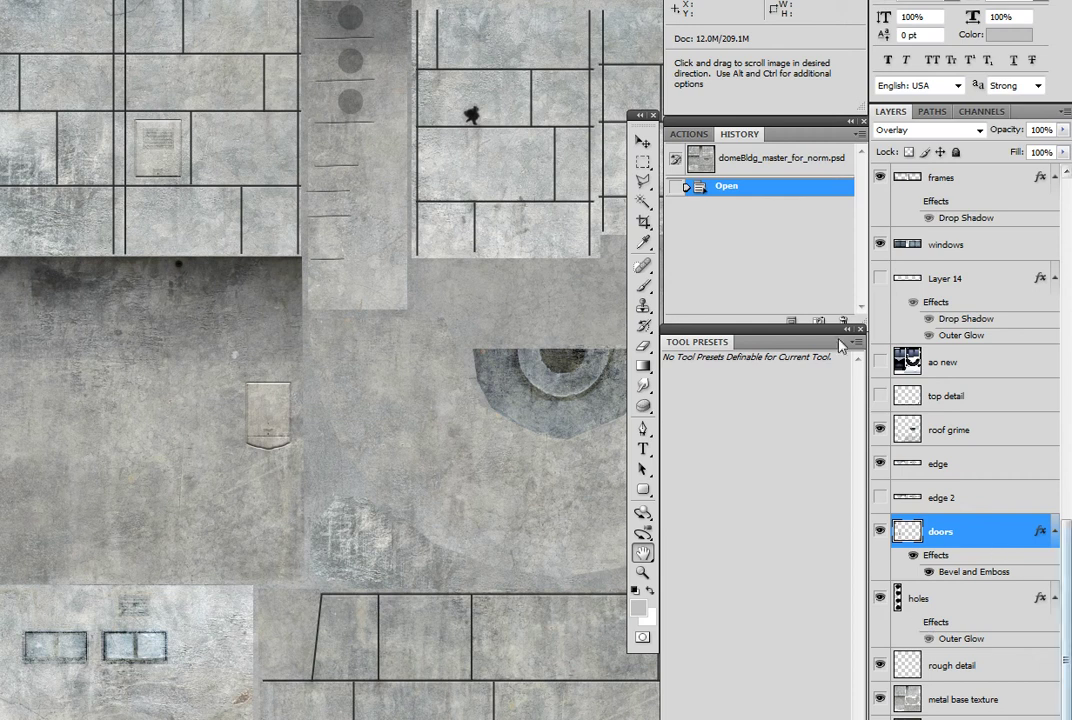
Briefly show the ao new and seams inner layers to compare them.
left_click(879, 362)
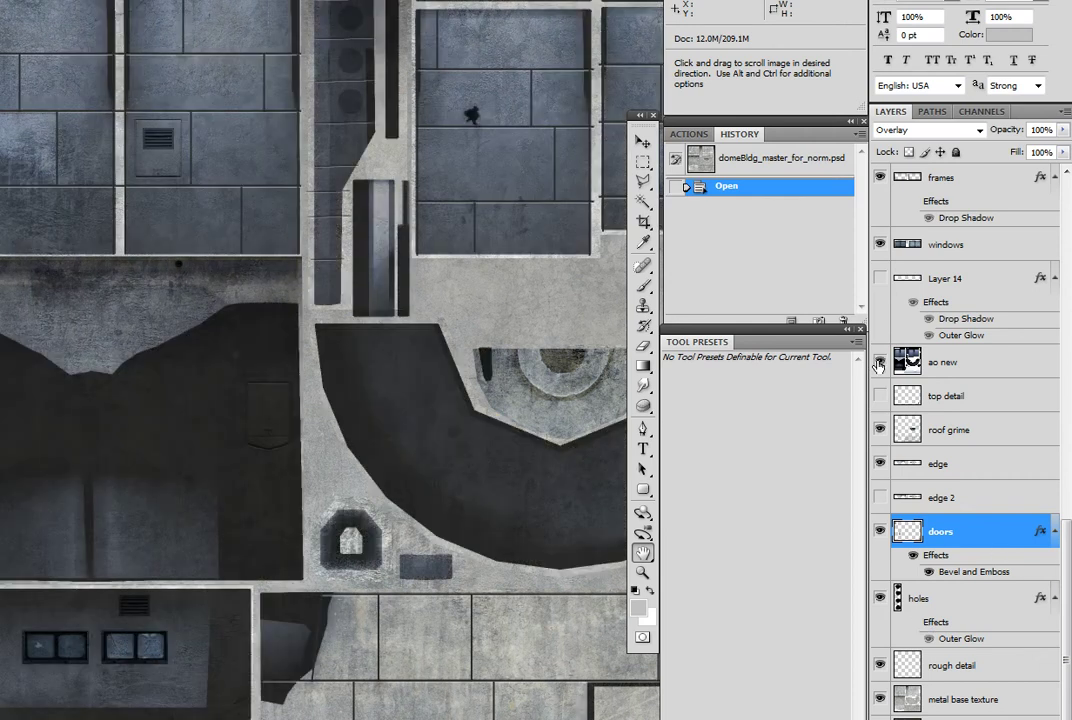
left_click(879, 362)
left_click_drag(1066, 590, 1062, 391)
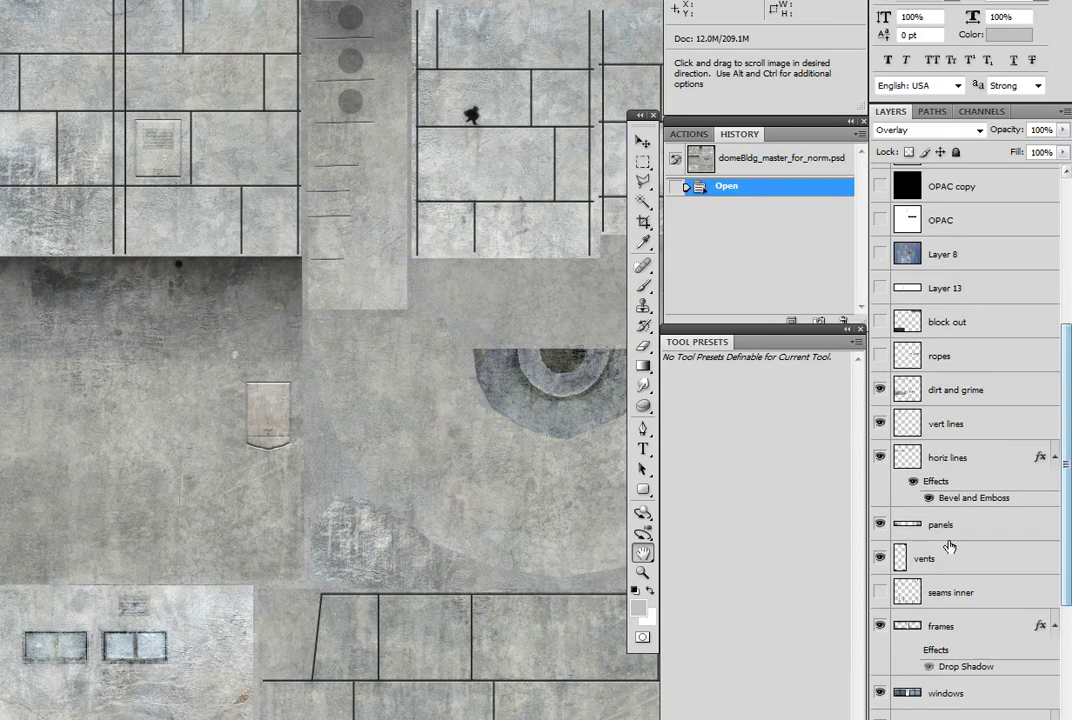
left_click(880, 593)
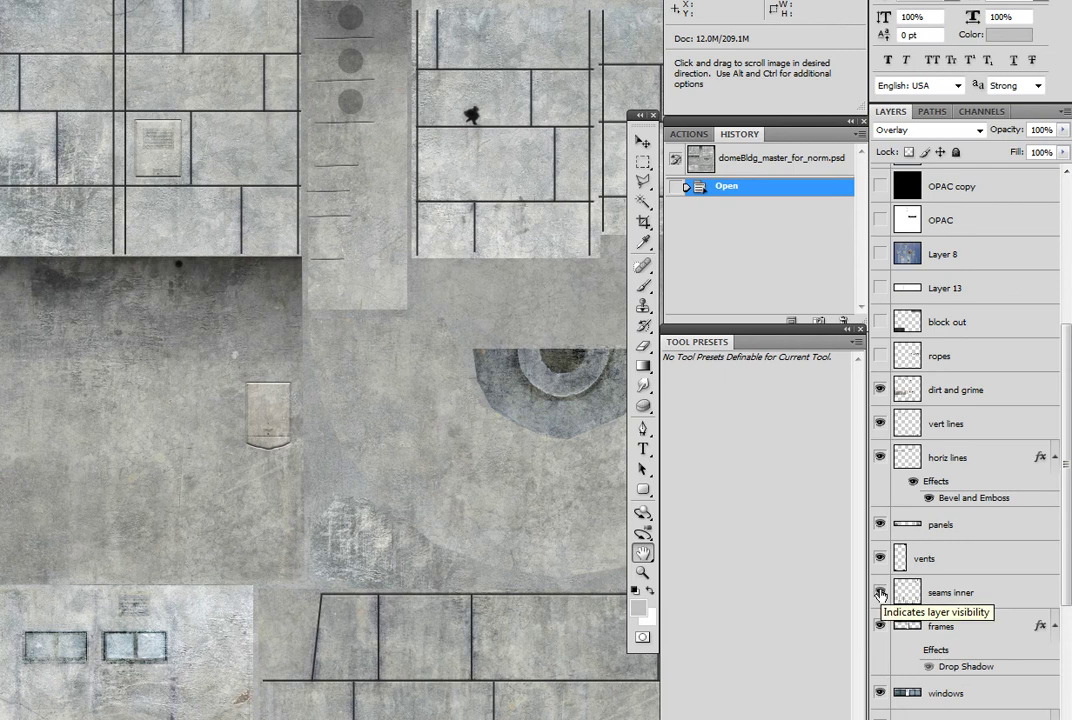
left_click(880, 593)
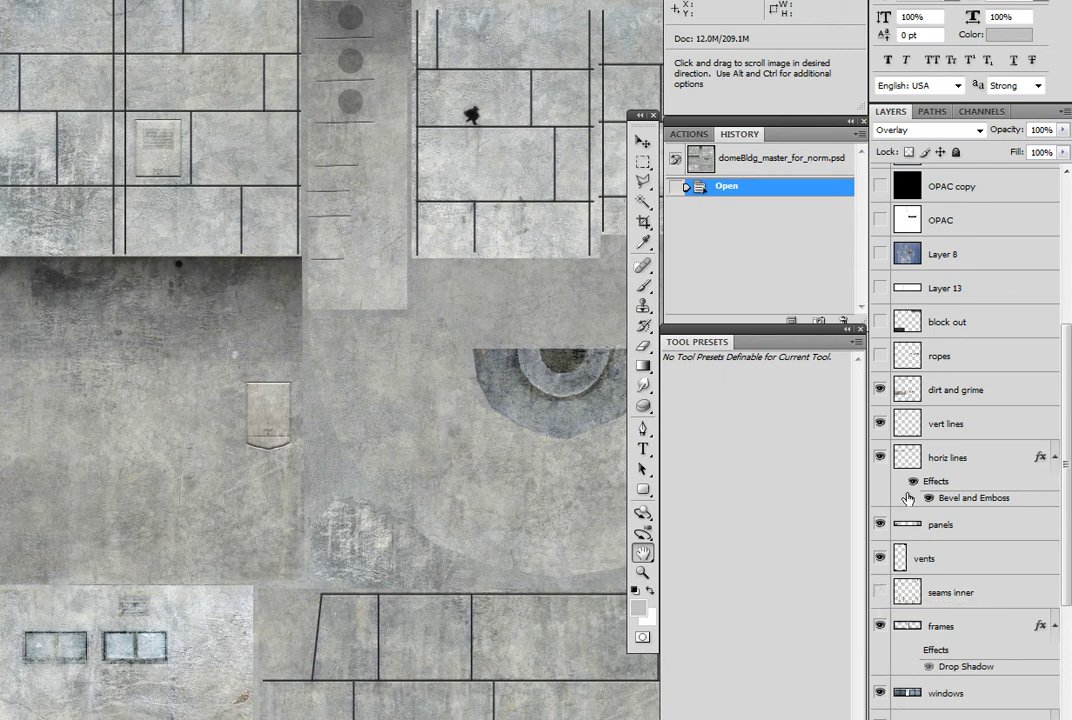
Toggle the horiz lines, vert lines and dirt and grime layers, select dirt and grime, and send to CrazyBump.
left_click(880, 457)
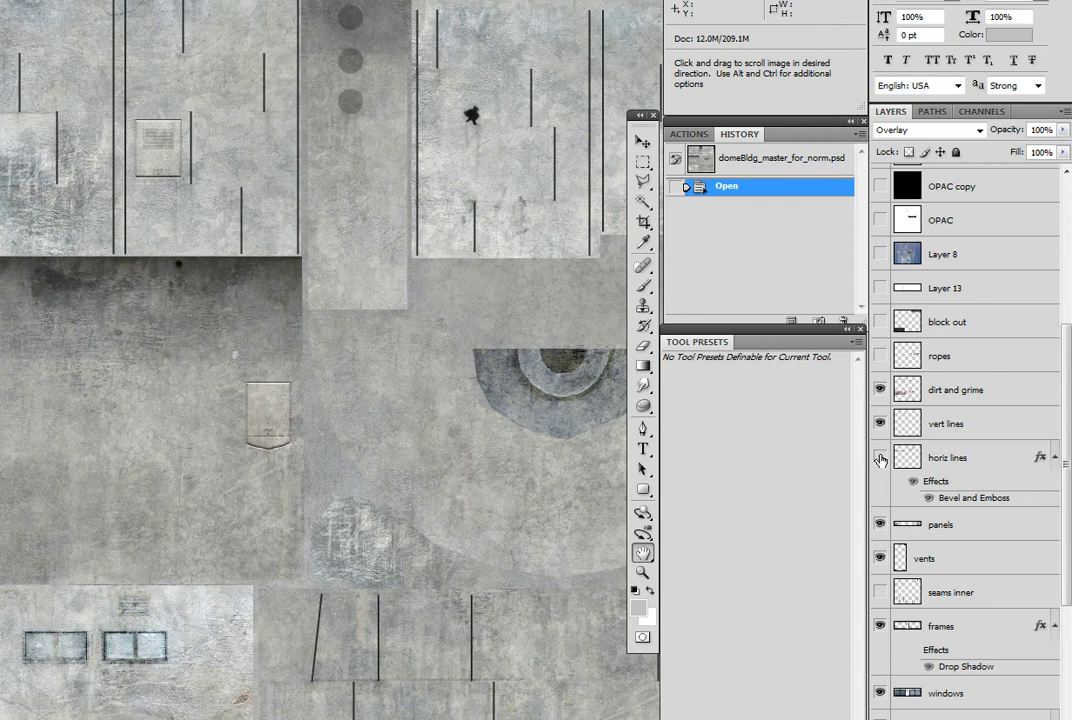
left_click(880, 457)
left_click(880, 424)
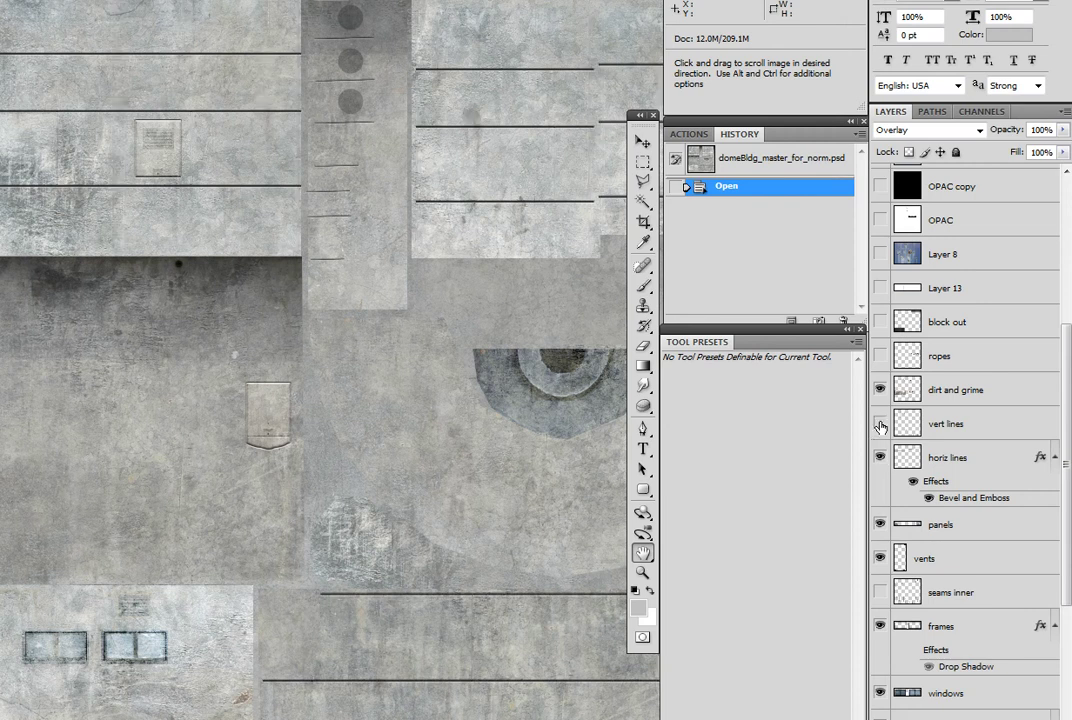
left_click(880, 424)
scroll(879, 390, "down", 1)
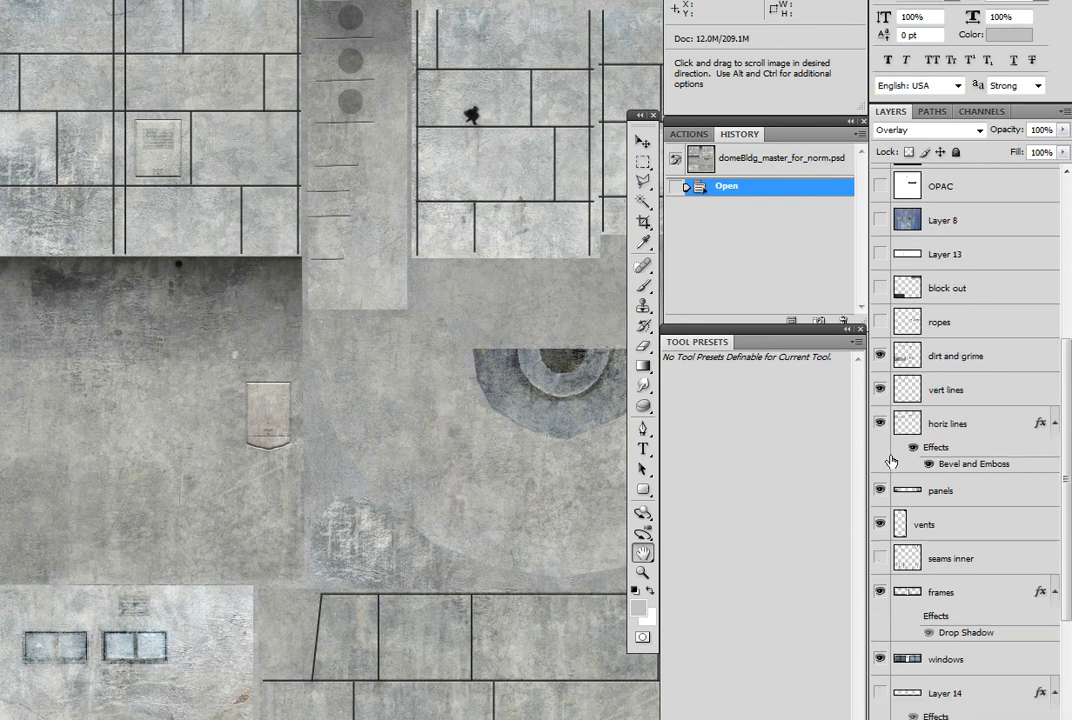
left_click(880, 356)
left_click(880, 356)
left_click(960, 357)
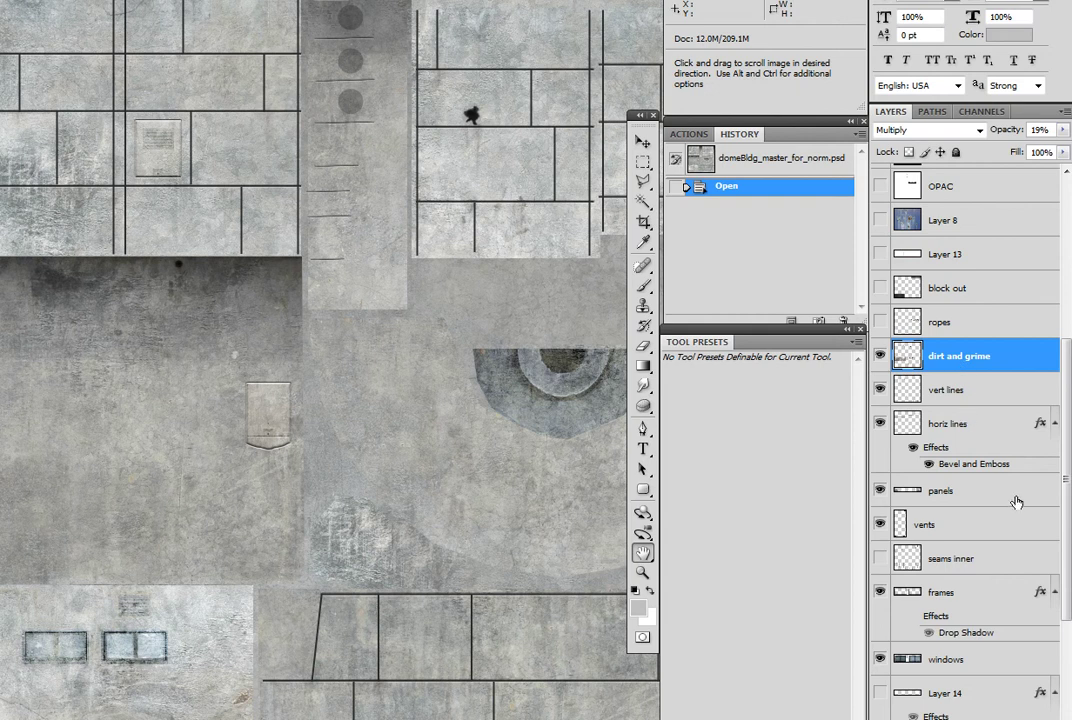
scroll(1068, 520, "down", 8)
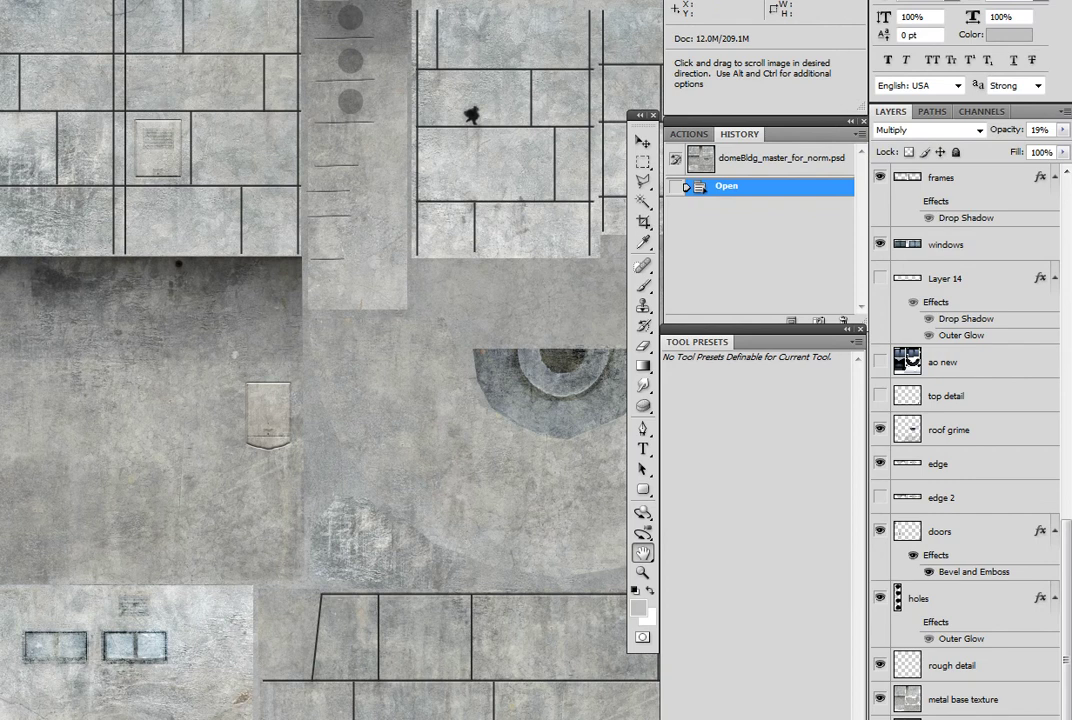
key("alt+Tab")
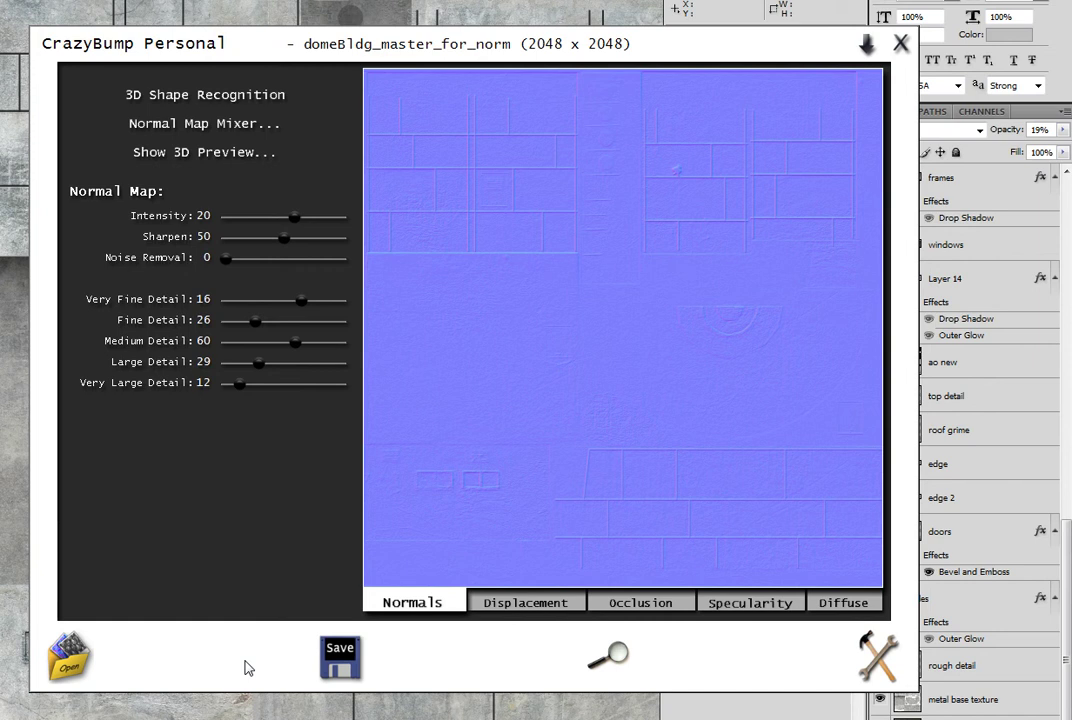
Reopen domeBldg_master_for_norm.psd in CrazyBump as a height map.
left_click(80, 677)
left_click(490, 294)
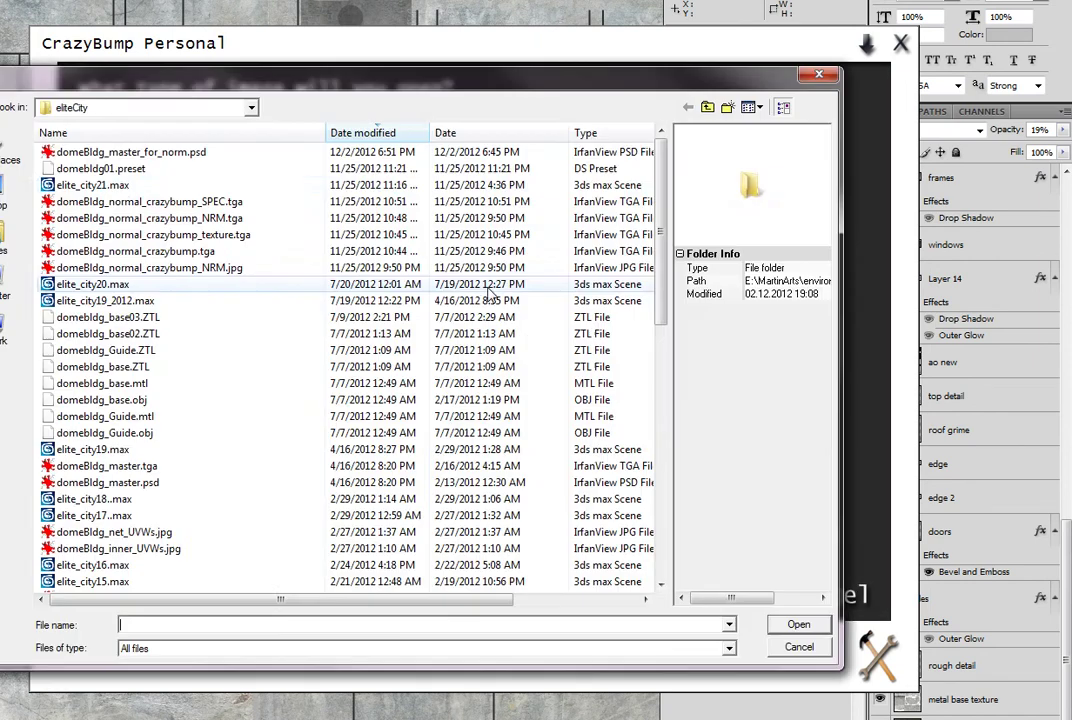
double_click(131, 154)
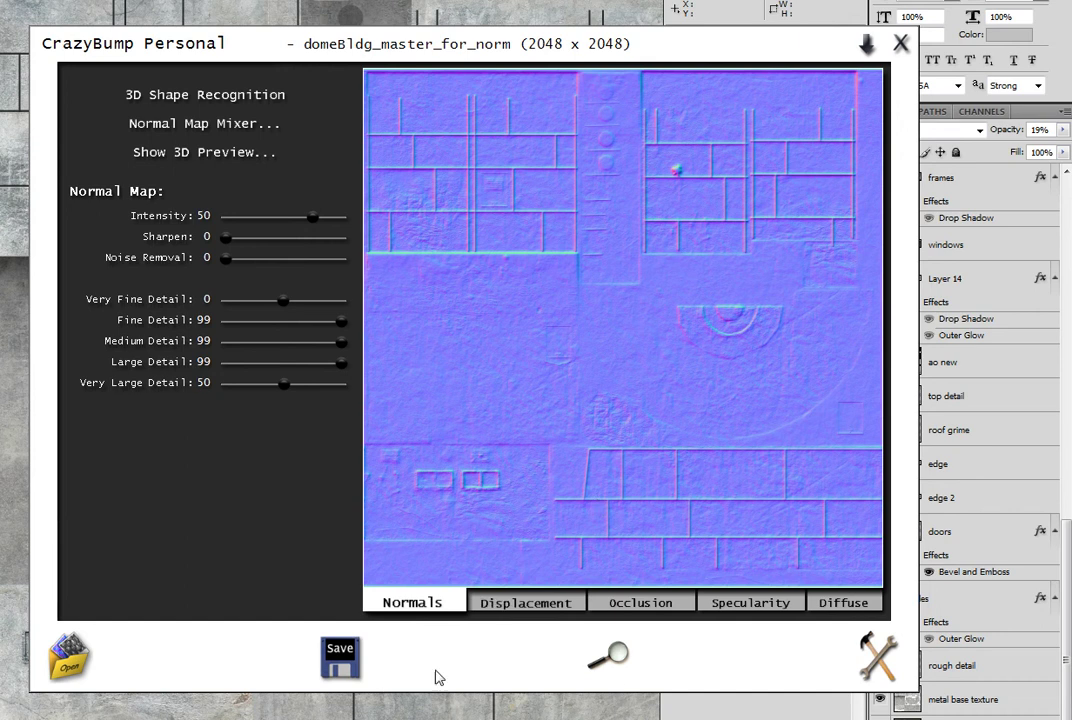
Save Normals to File in the normal folder under the name domeBldg_normal_default.
left_click(348, 662)
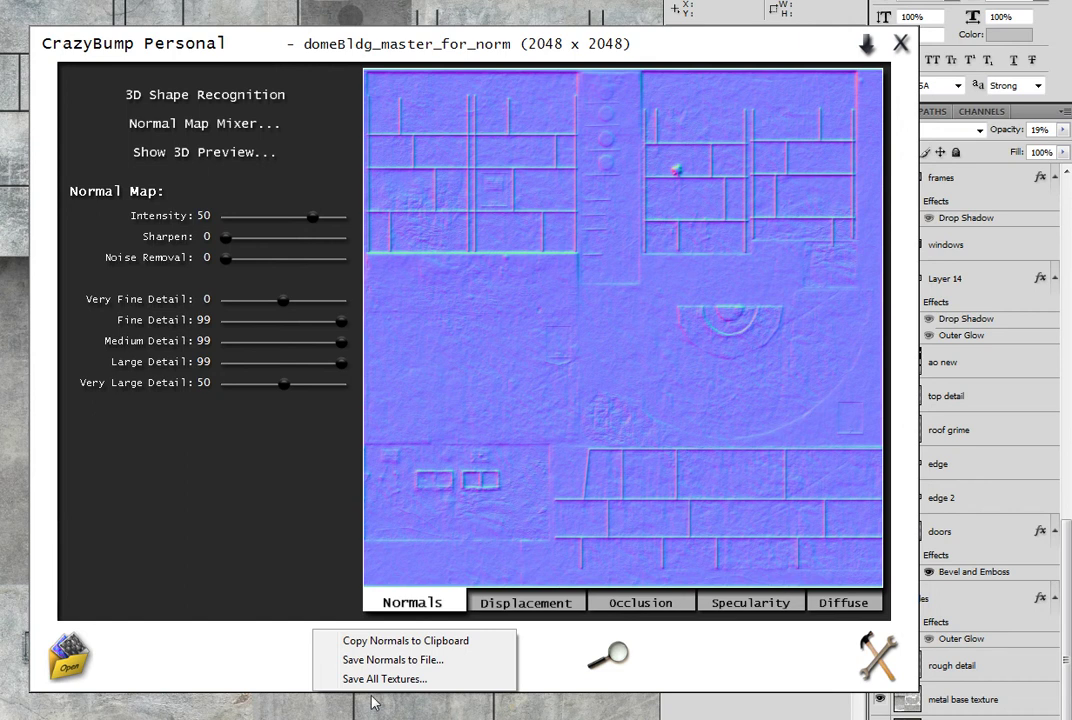
left_click(393, 660)
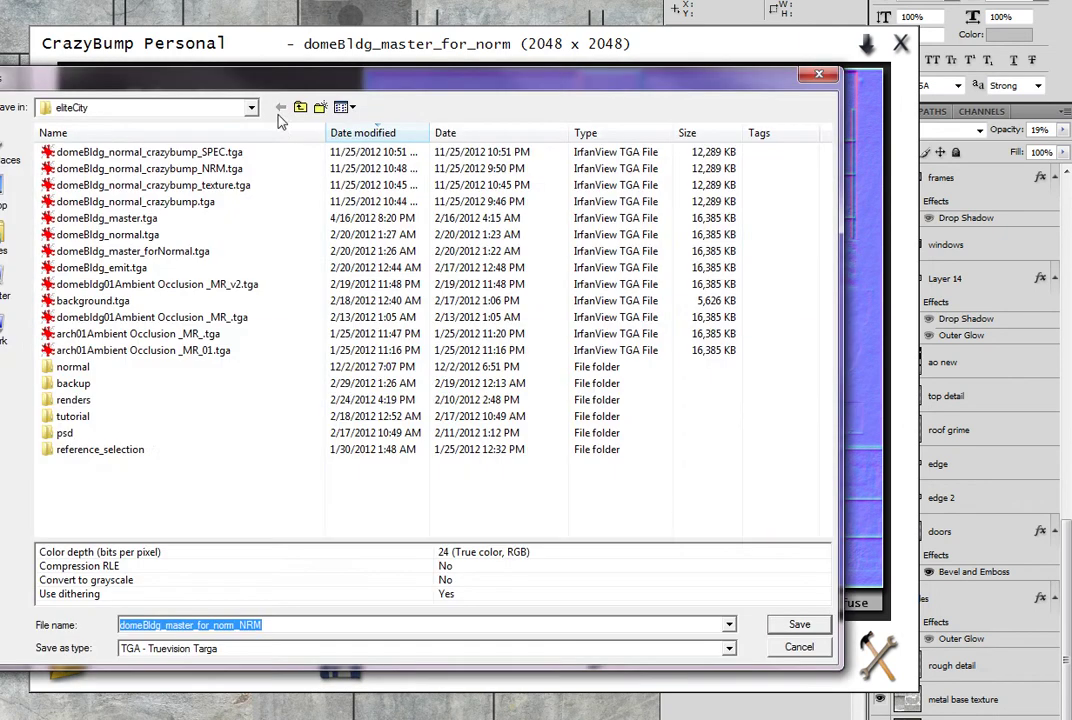
double_click(80, 369)
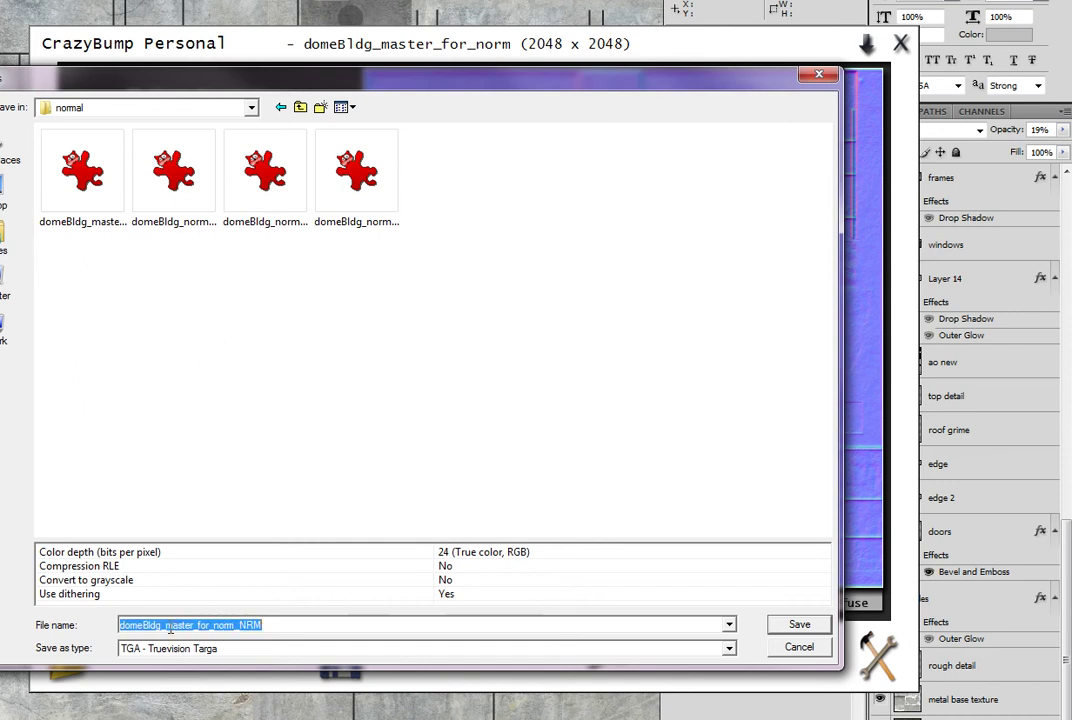
left_click_drag(168, 626, 345, 630)
type("normals")
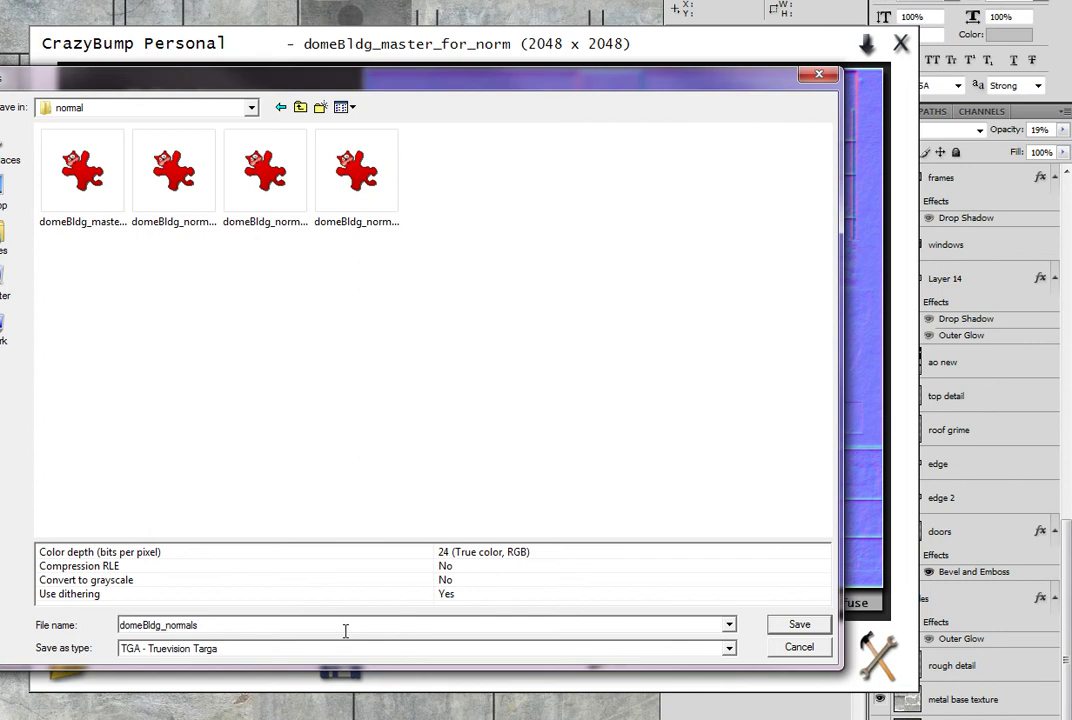
key("BackSpace")
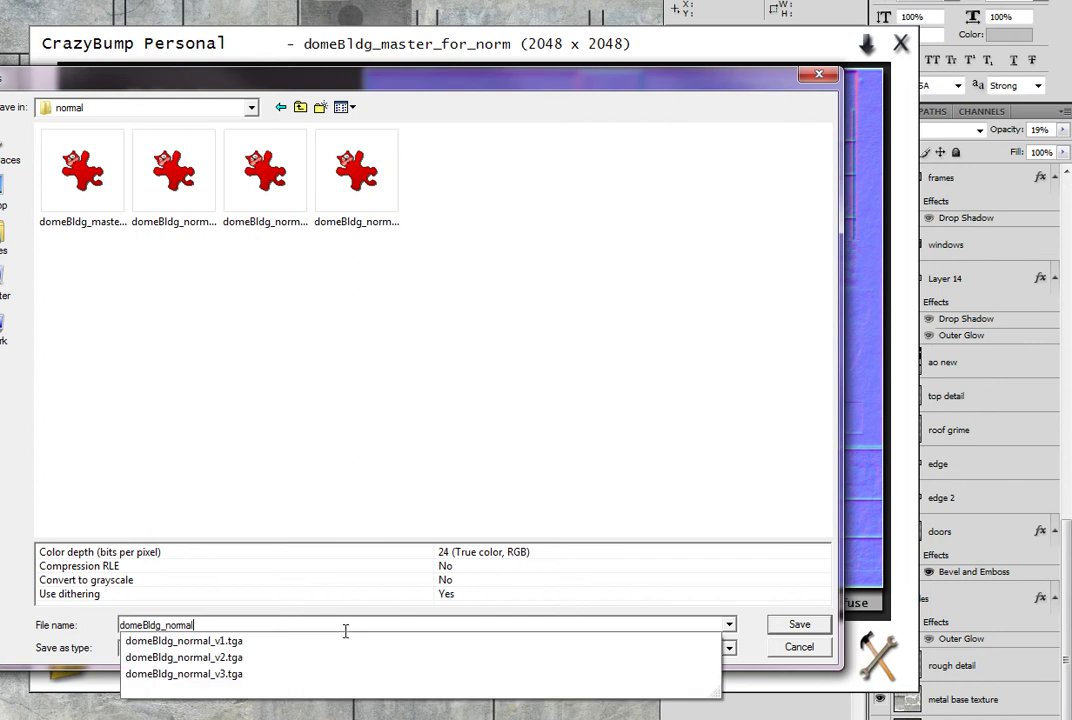
type("_default")
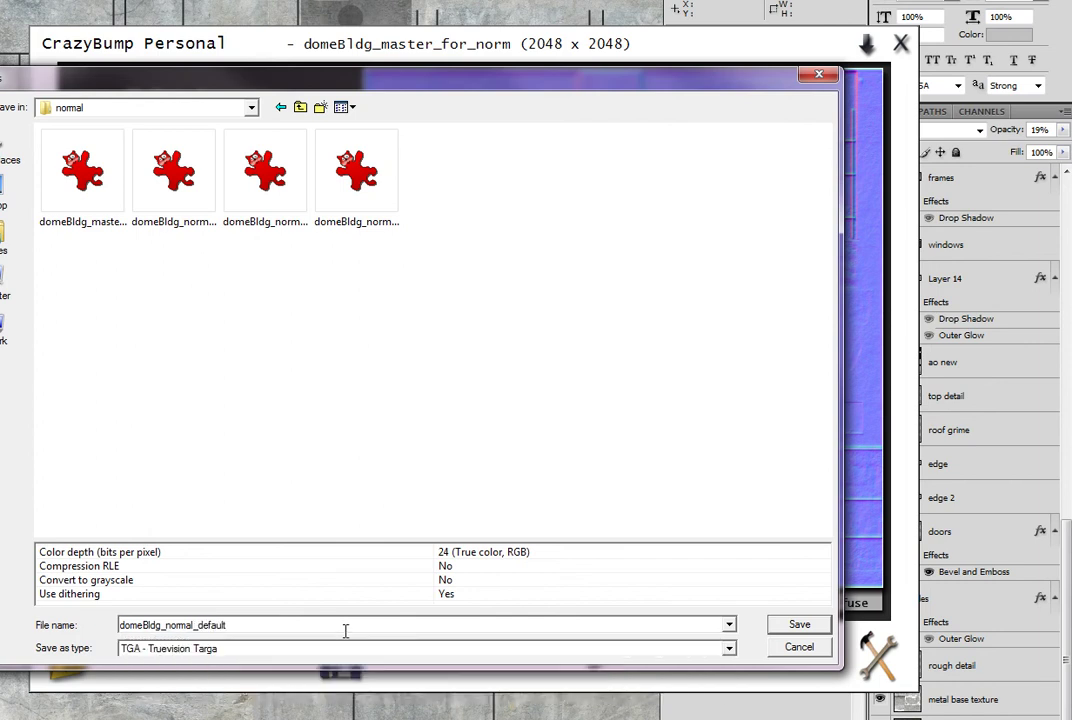
key("Return")
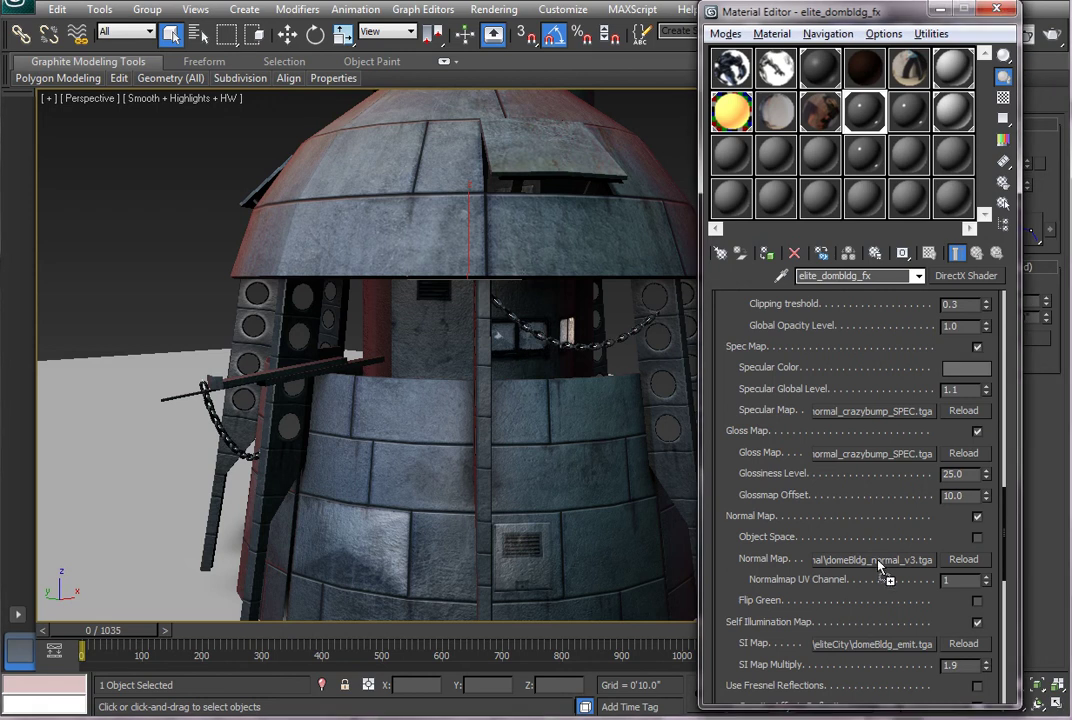
Drop domeBldg_normal_default.tga onto the Normal Map slot and orbit to inspect the new detail.
left_click_drag(879, 566, 878, 565)
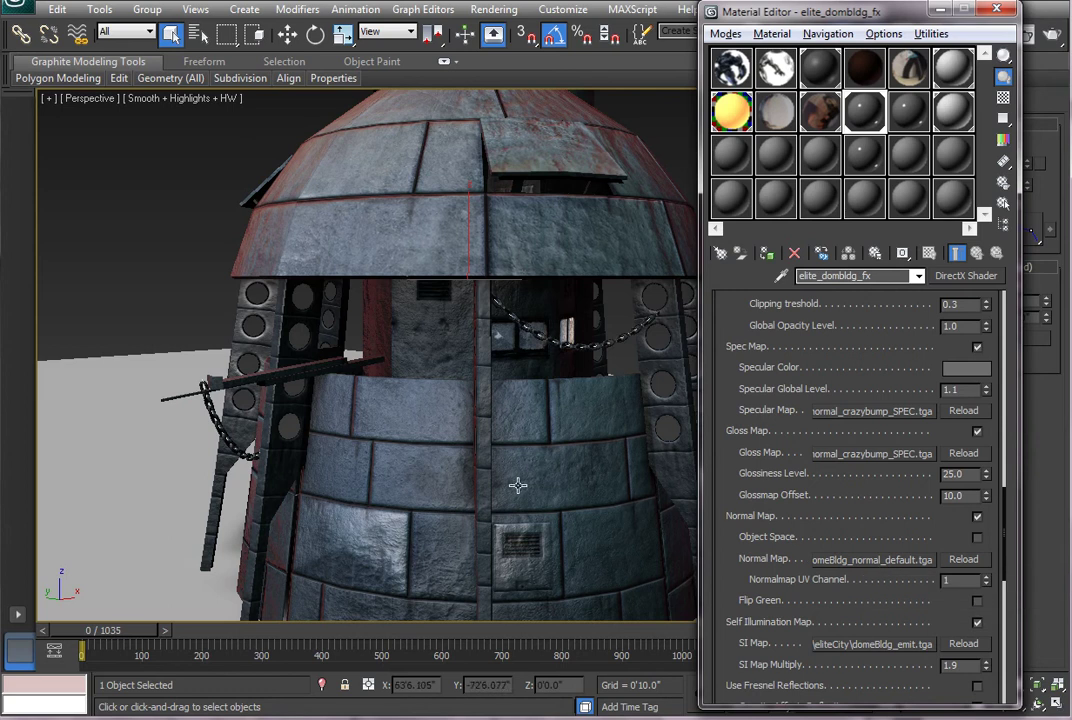
left_click_drag(517, 486, 526, 447)
left_click_drag(577, 486, 531, 541)
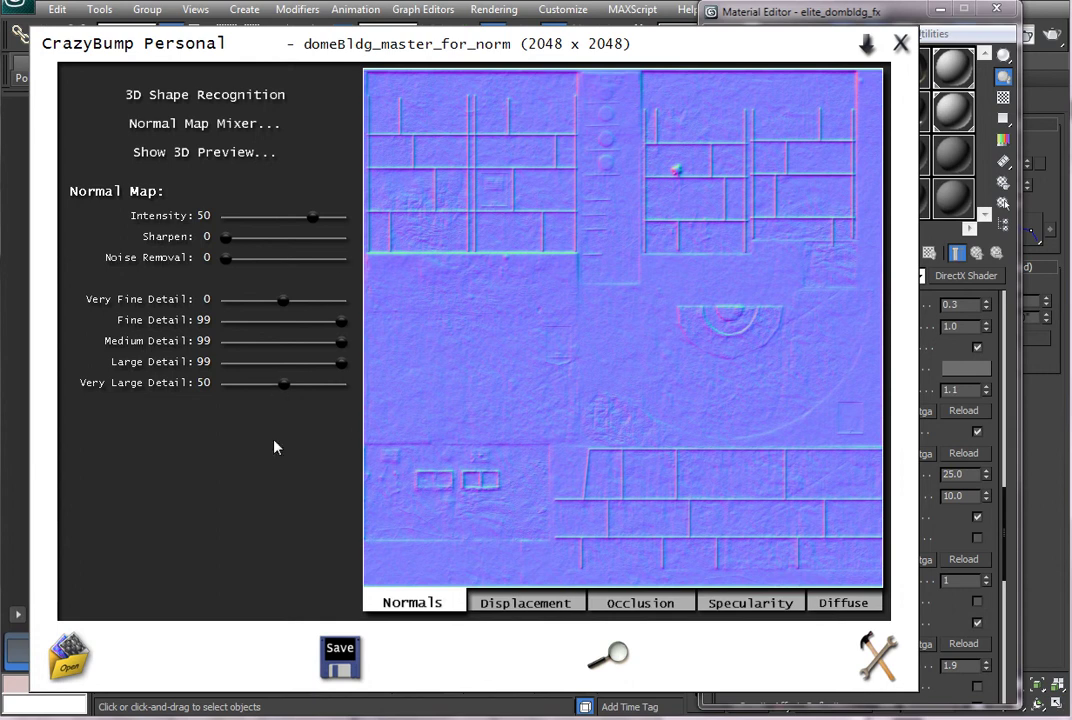
Load the domebldg01, then domebldg02, and finally domebldg03 presets through Load Settings.
left_click(888, 670)
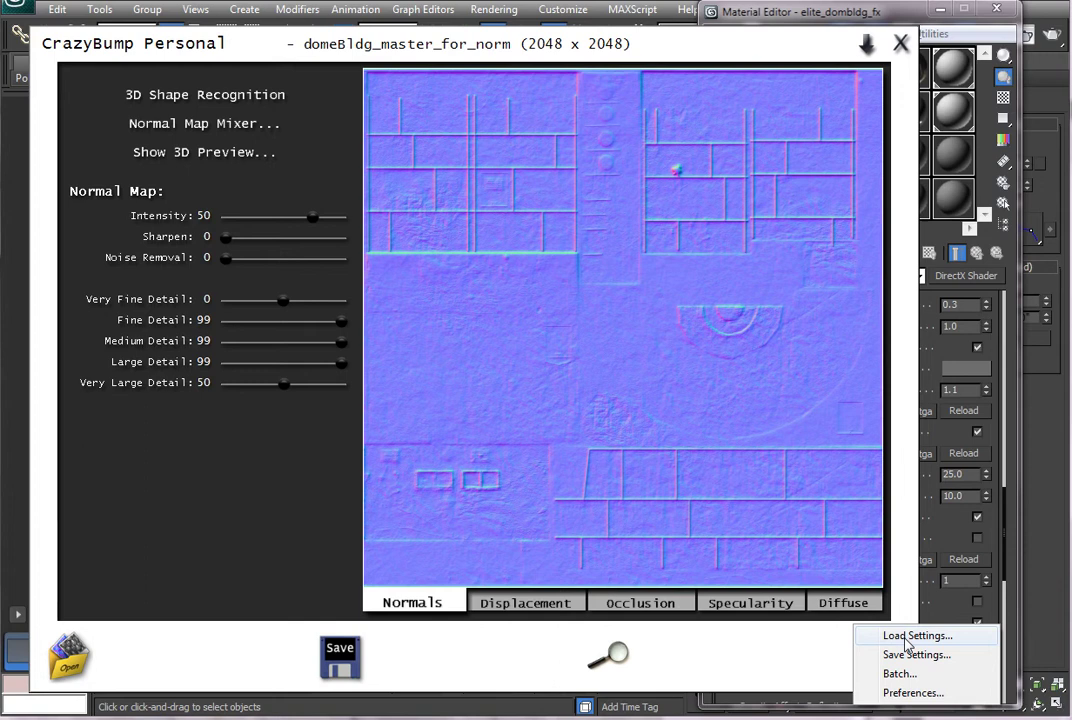
left_click(880, 636)
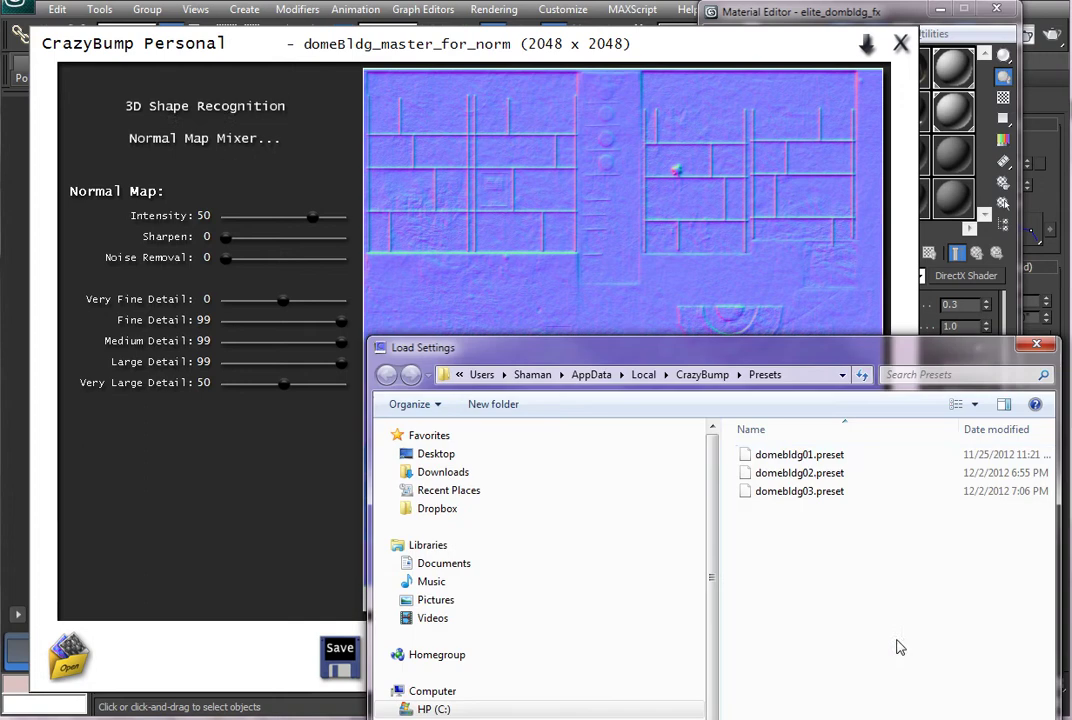
double_click(805, 455)
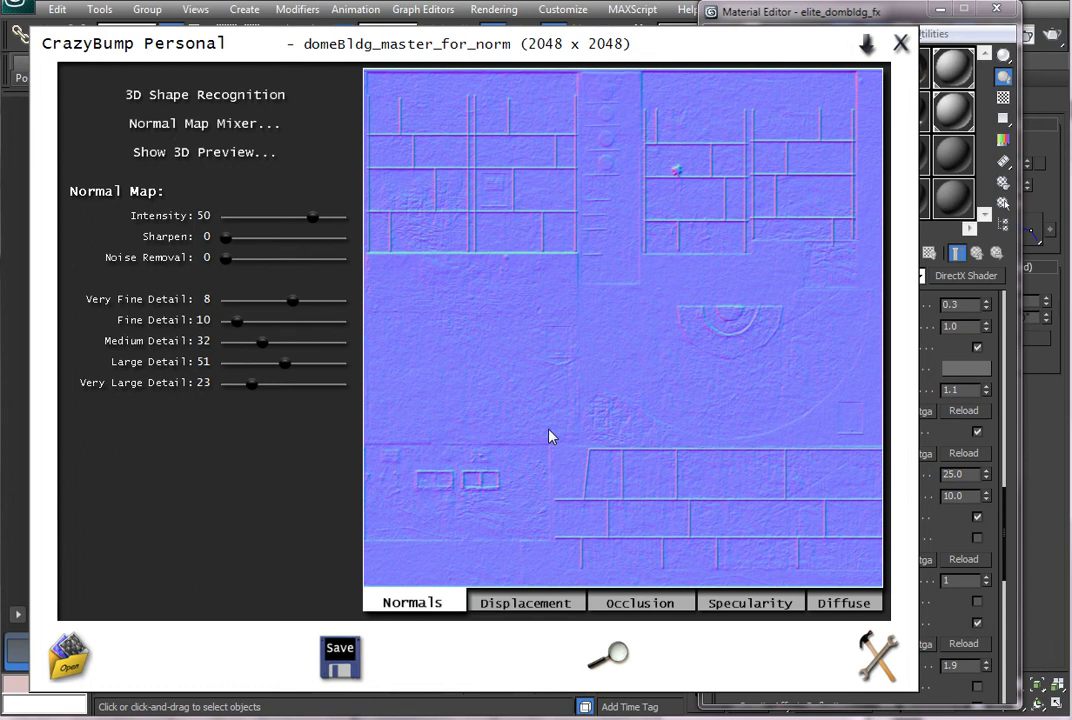
left_click(878, 656)
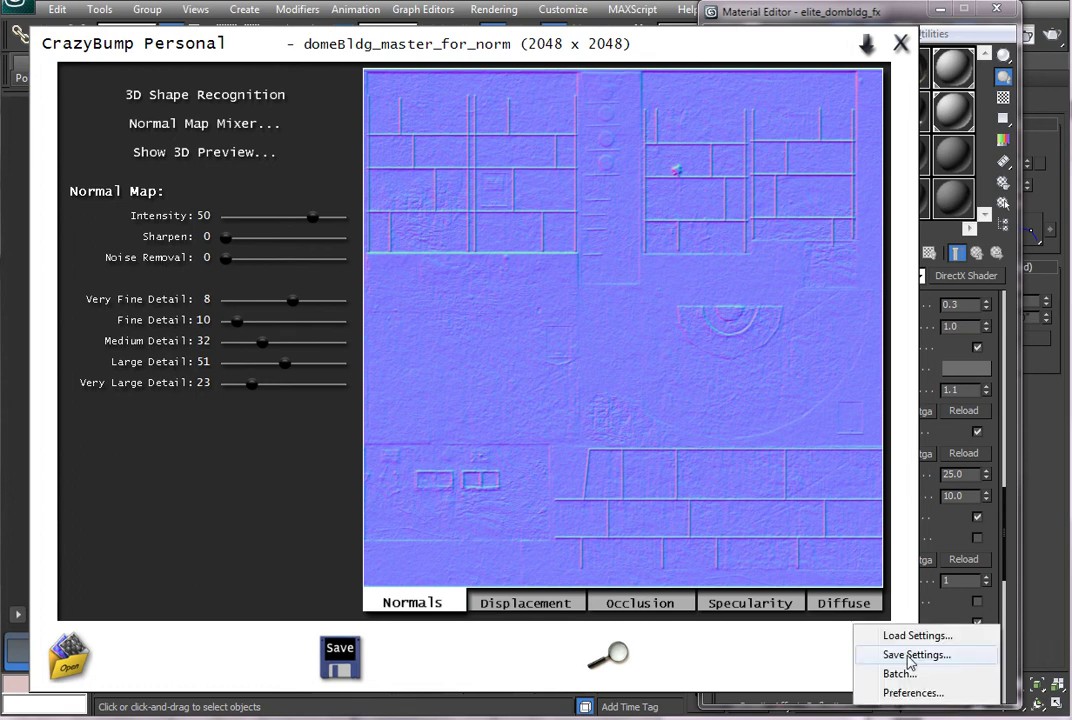
left_click(909, 636)
double_click(800, 471)
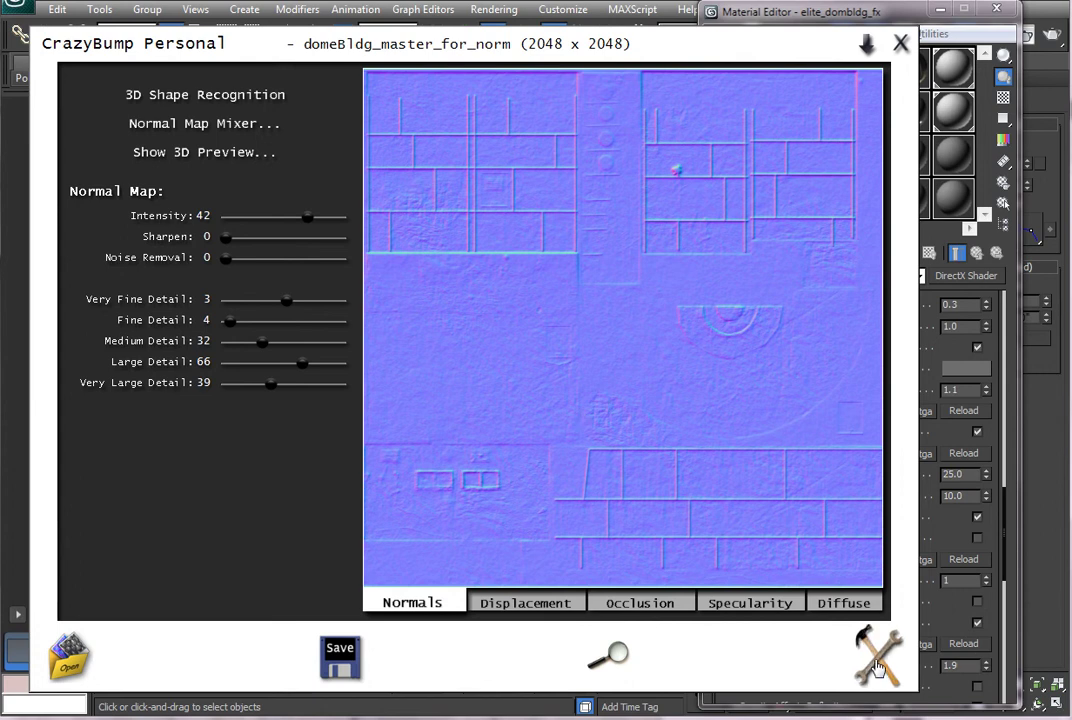
left_click(876, 668)
left_click(909, 634)
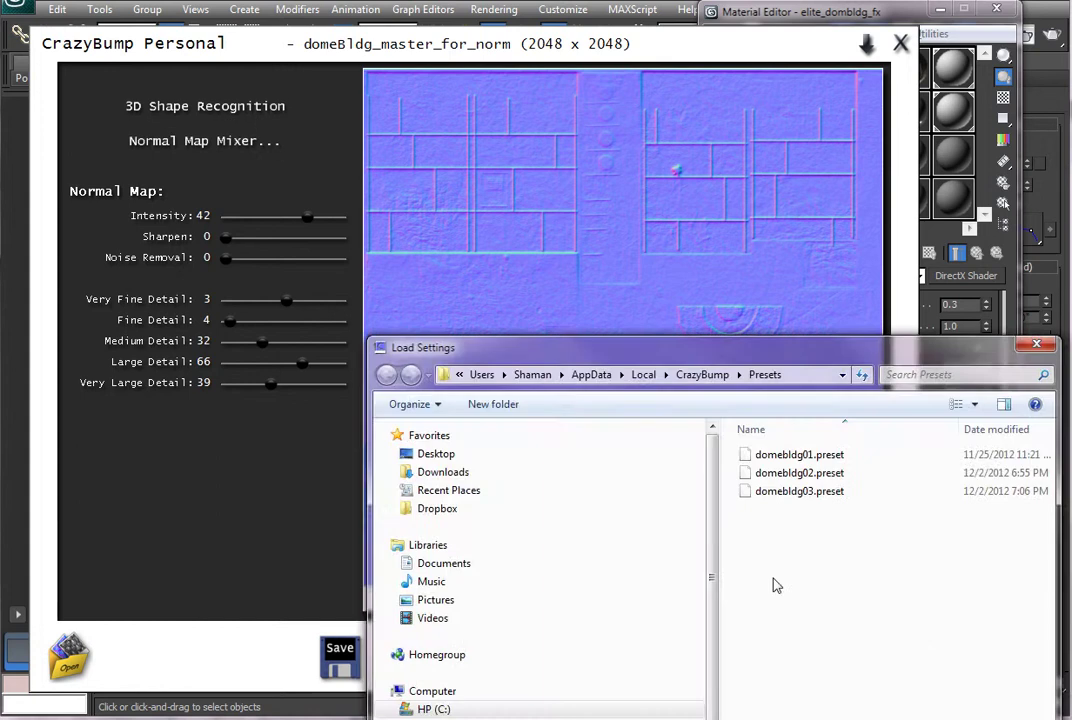
double_click(765, 491)
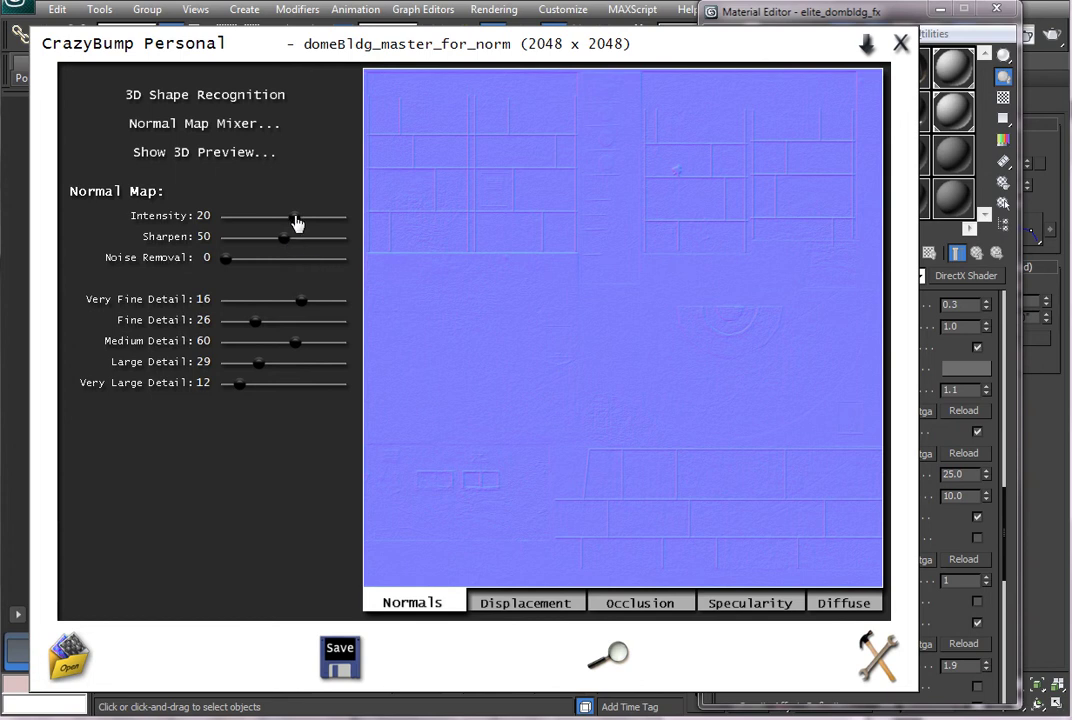
Drag the Intensity slider from 20 up to 33.
mouse_move(296, 218)
left_mouse_down()
mouse_move(330, 220)
mouse_move(306, 227)
left_mouse_up()
left_click(203, 154)
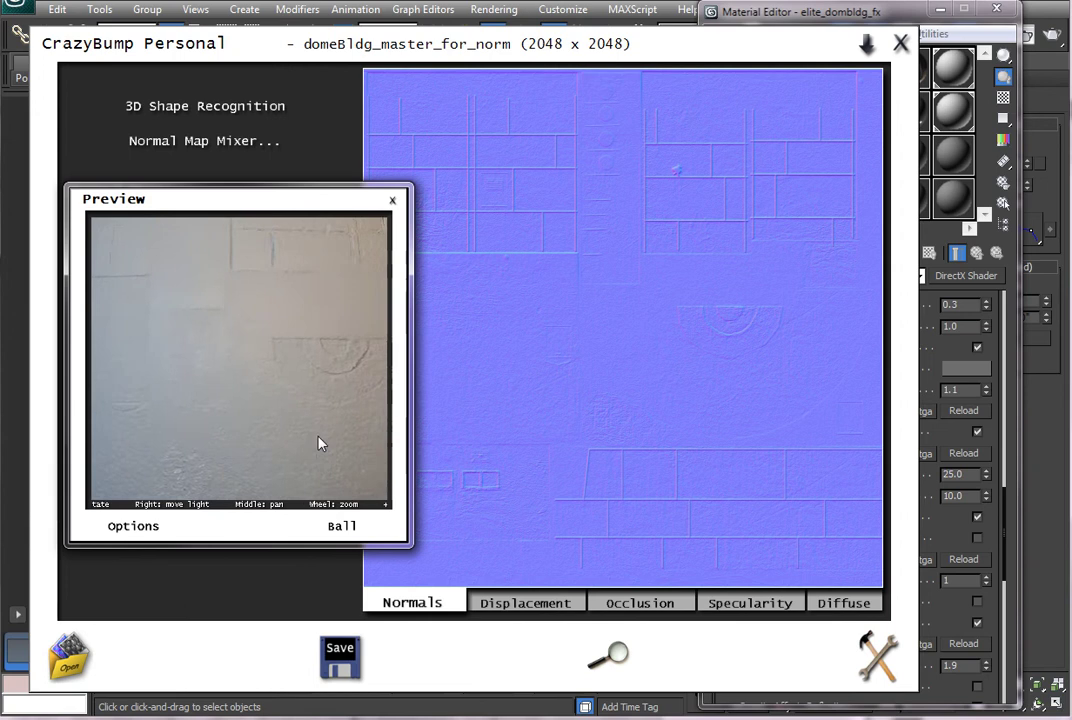
scroll(266, 413, "down", 5)
mouse_move(266, 412)
left_mouse_down()
mouse_move(266, 397)
mouse_move(278, 400)
mouse_move(275, 457)
mouse_move(256, 403)
left_mouse_up()
scroll(256, 403, "up", 5)
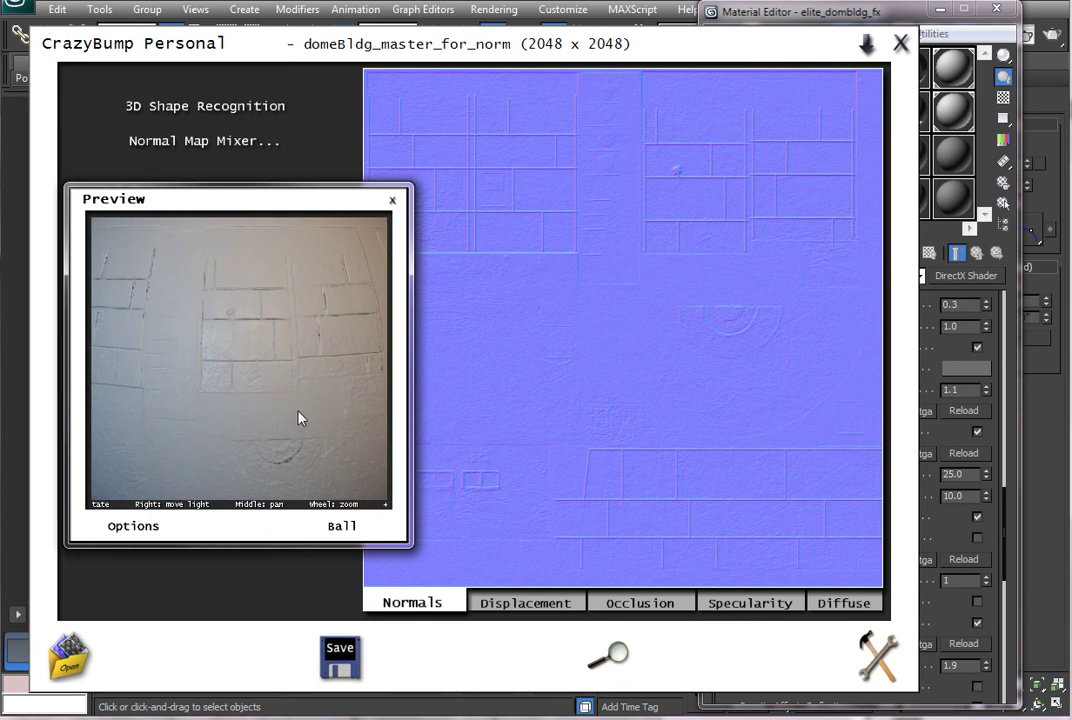
scroll(290, 410, "down", 5)
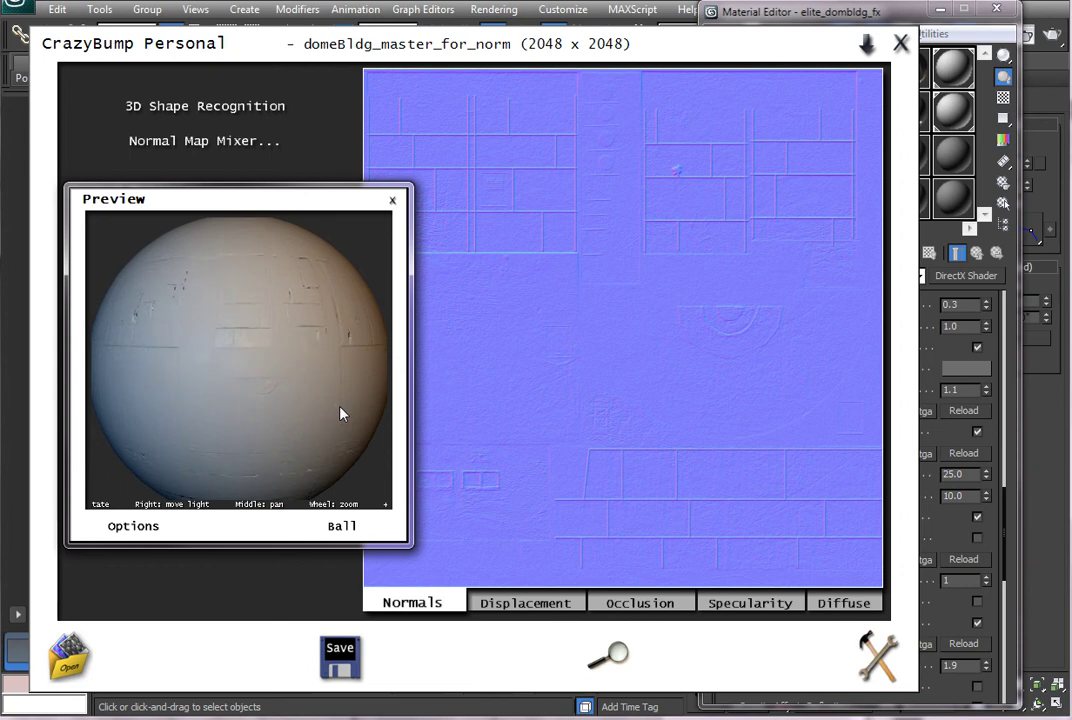
left_click(392, 200)
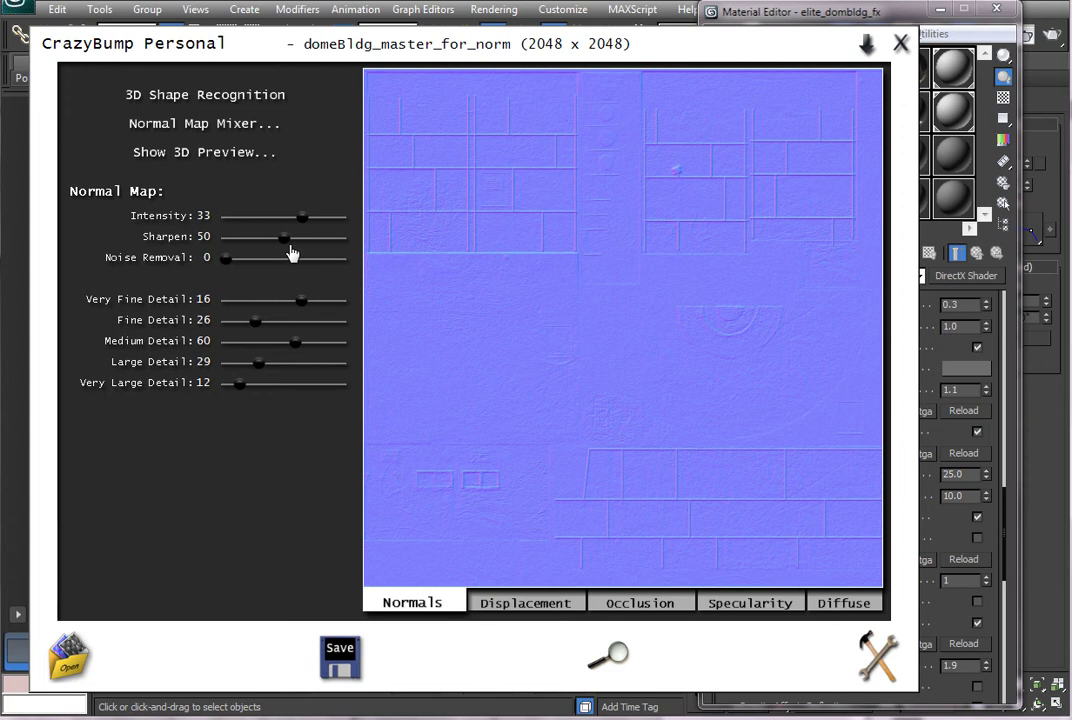
Save Normals to File as domeBldg_normal_v3b, keeping the TGA file type.
left_click(340, 656)
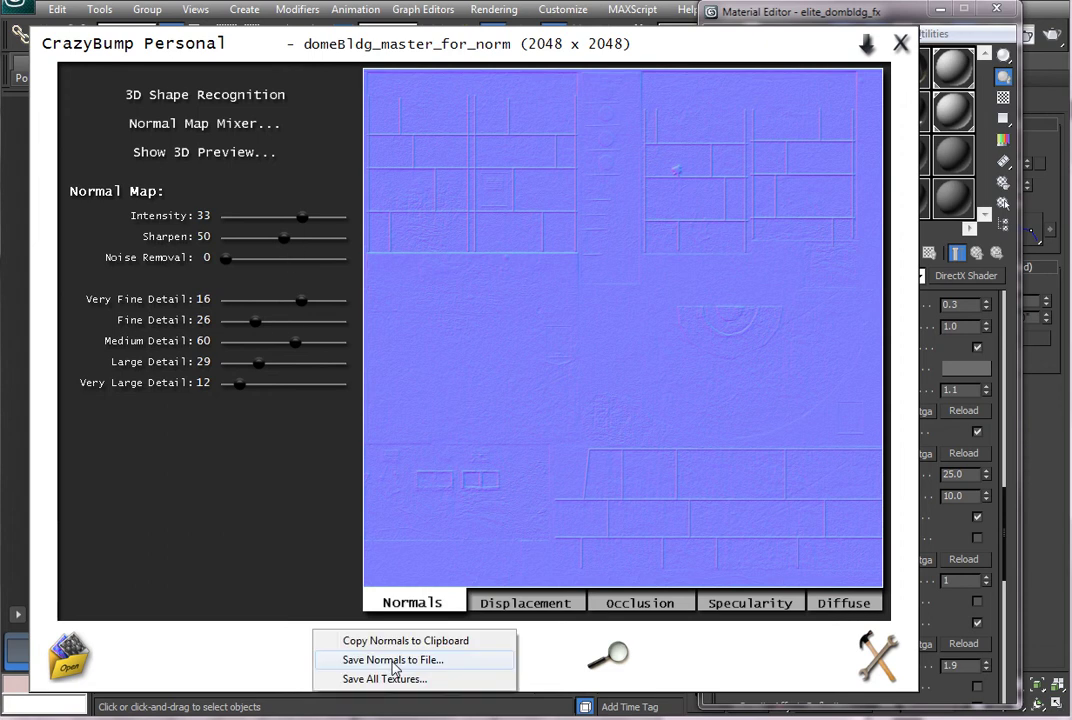
left_click(393, 660)
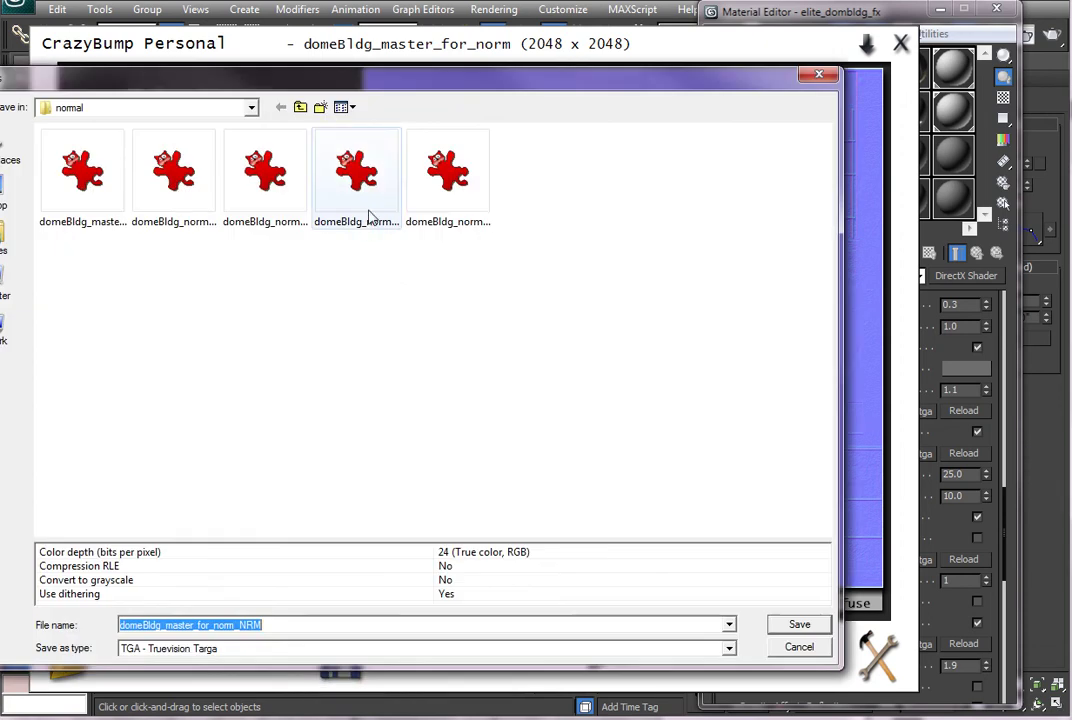
left_click(165, 624)
left_click_drag(165, 624, 362, 623)
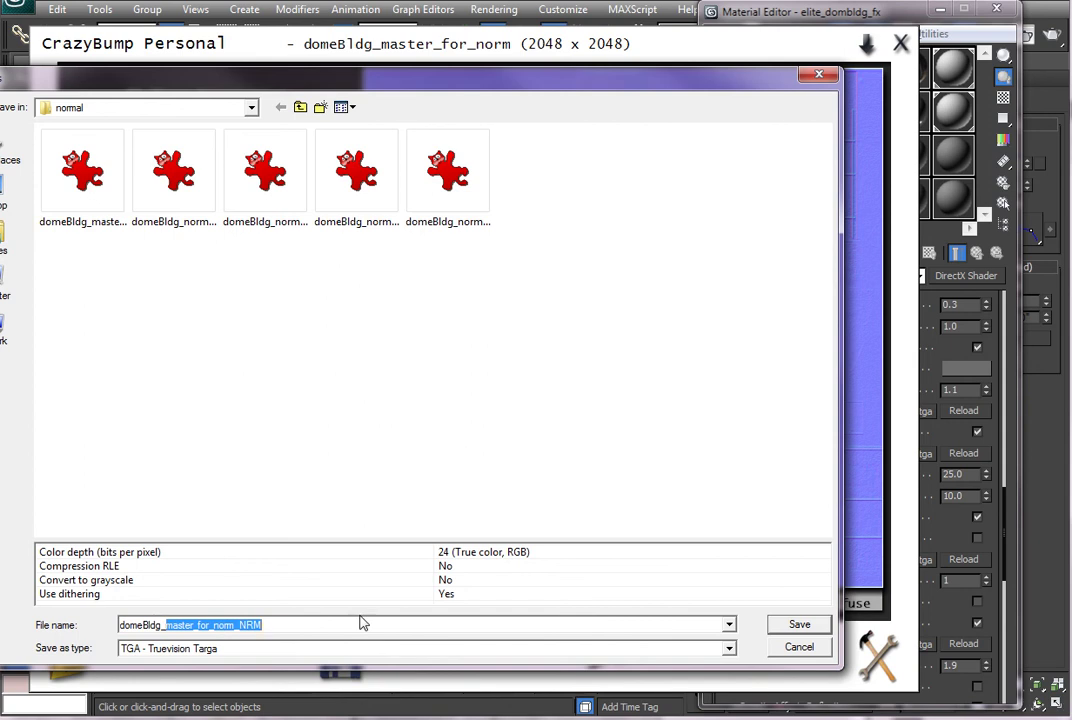
type("normal")
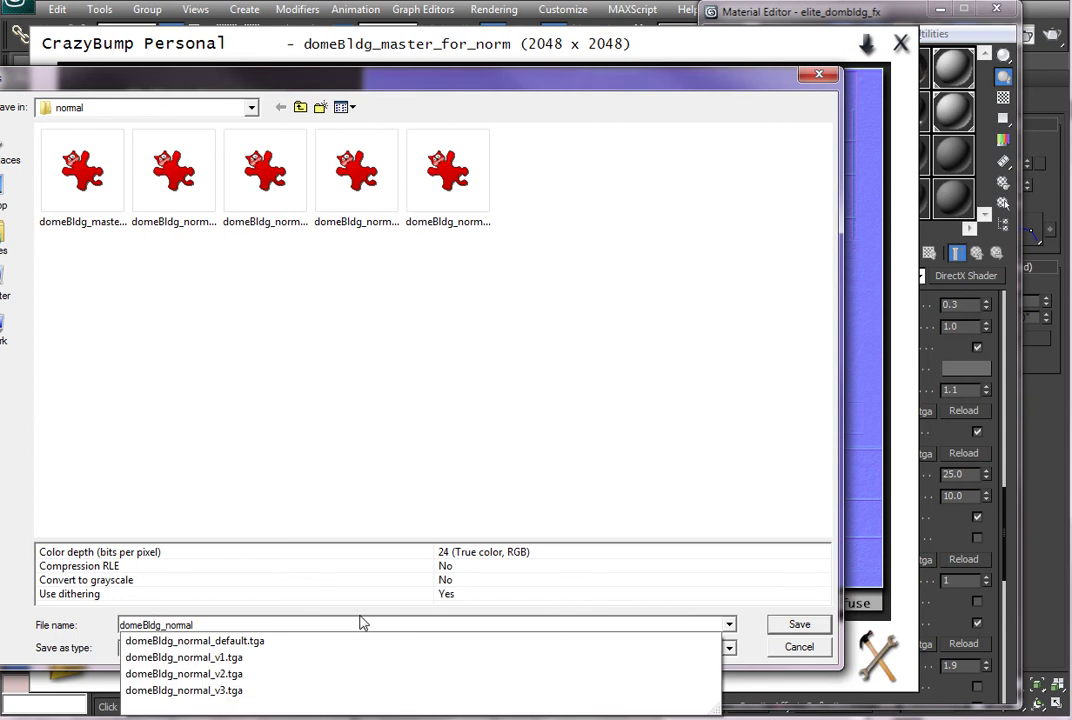
type("_v3b")
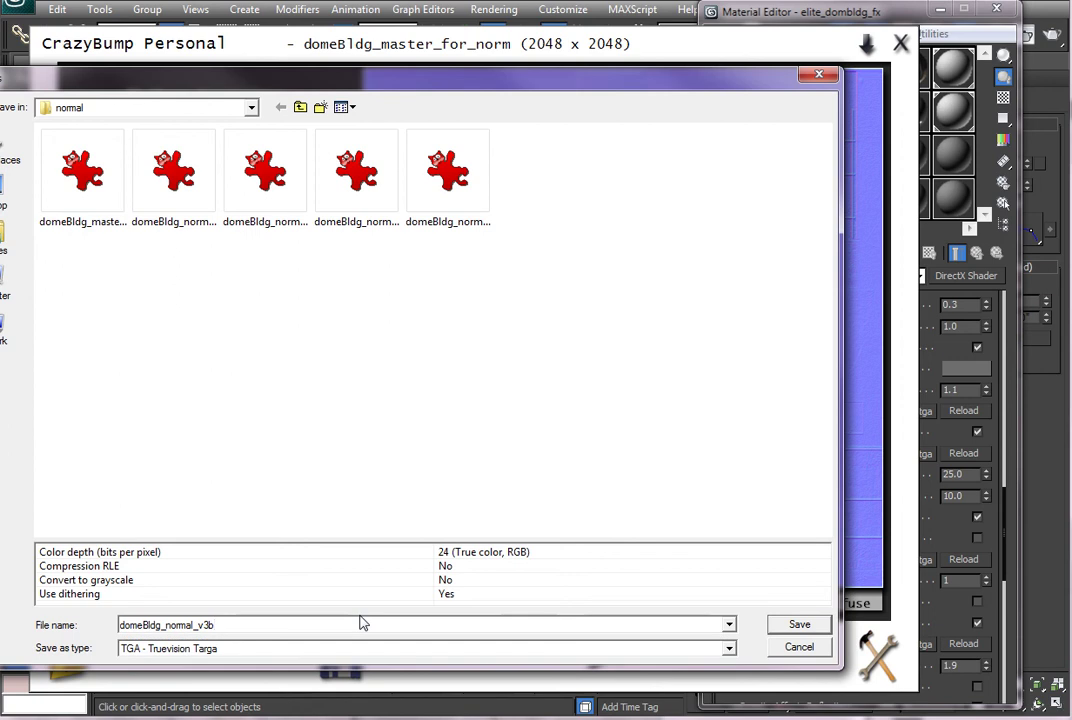
left_click(800, 625)
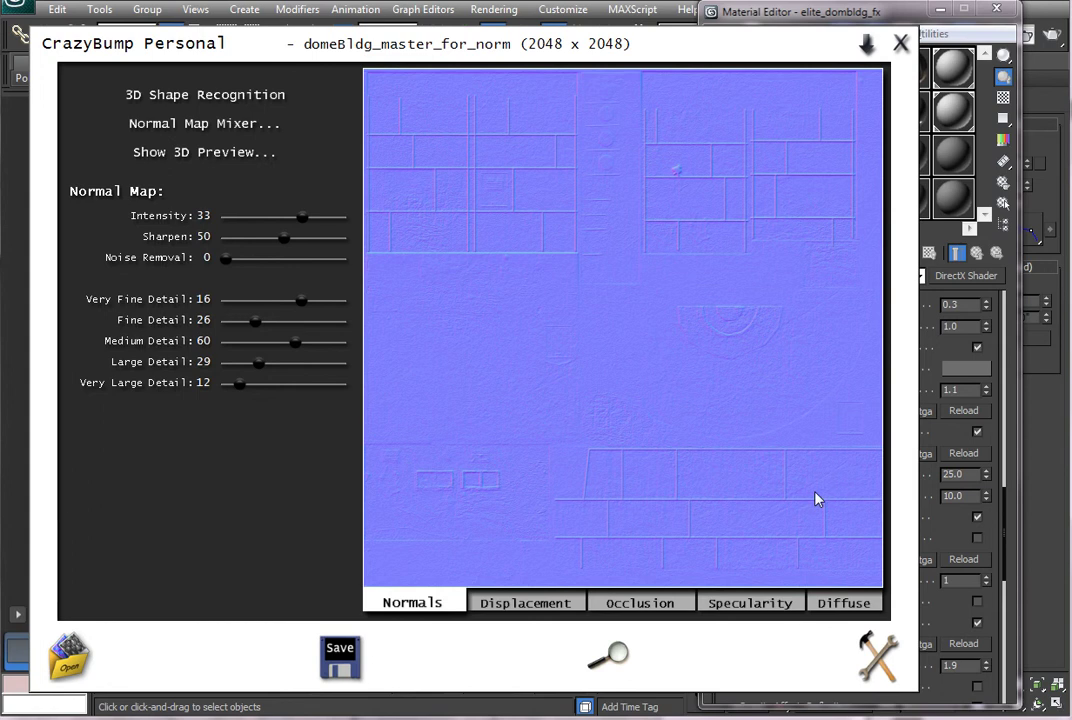
Close CrazyBump and toggle the material's Normal Map off and on, orbiting the dome to compare.
left_click(902, 40)
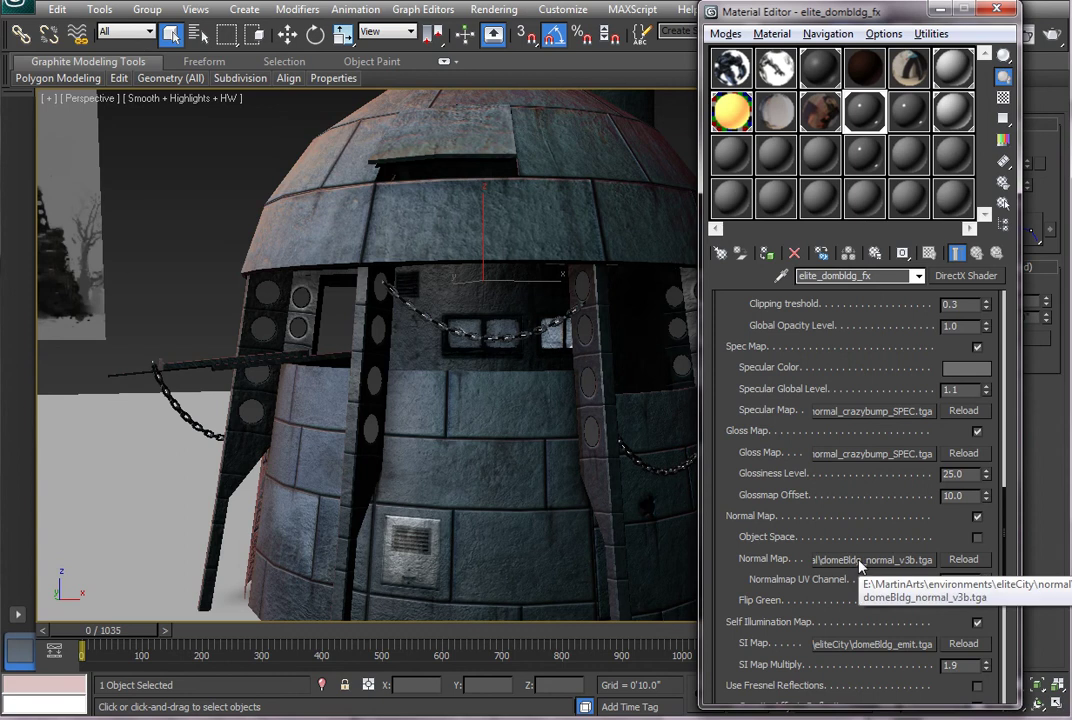
left_click(978, 516)
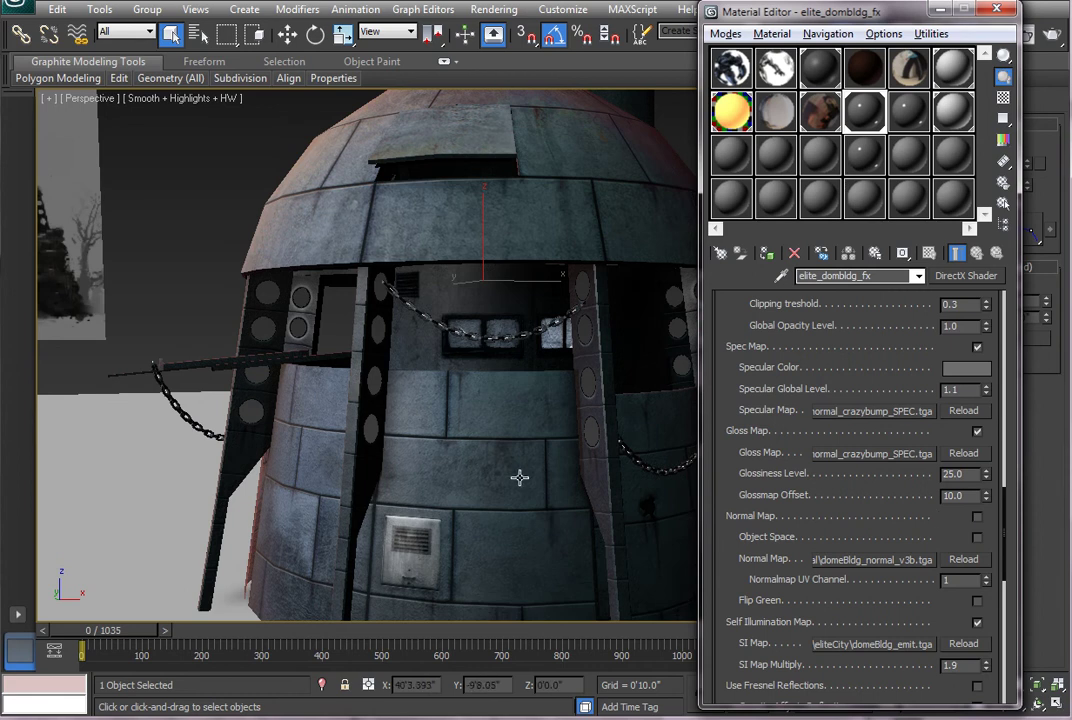
left_click_drag(497, 455, 522, 445)
left_click_drag(455, 433, 481, 447)
left_click(483, 436)
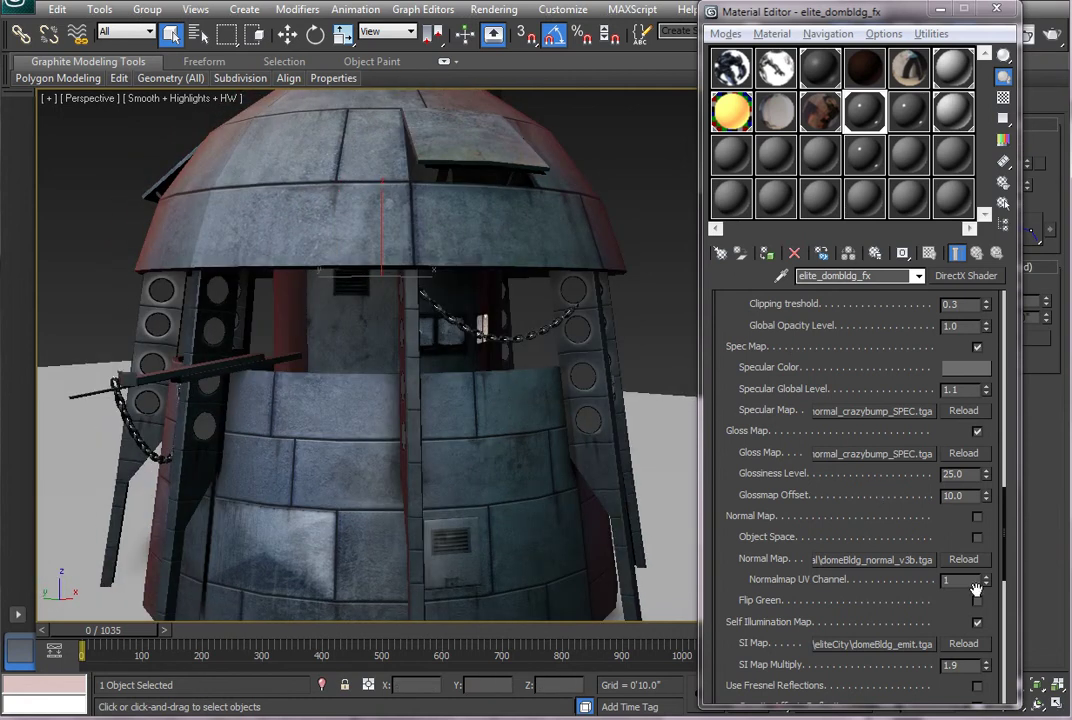
left_click(977, 516)
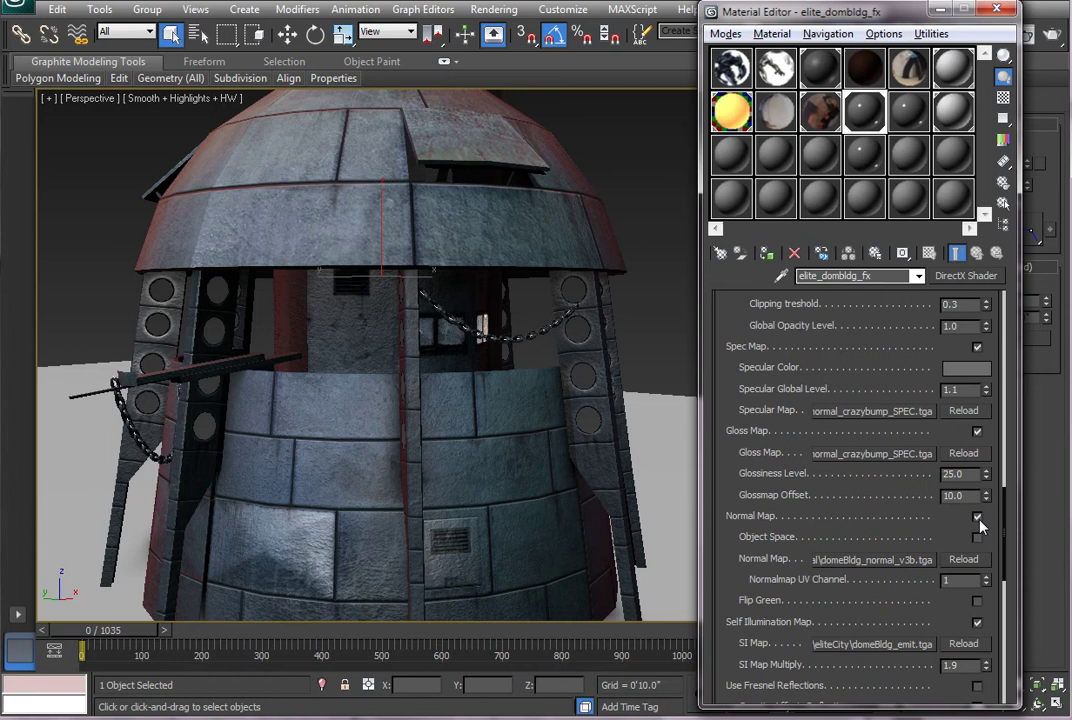
mouse_move(456, 538)
left_mouse_down()
mouse_move(490, 538)
mouse_move(471, 530)
left_mouse_up()
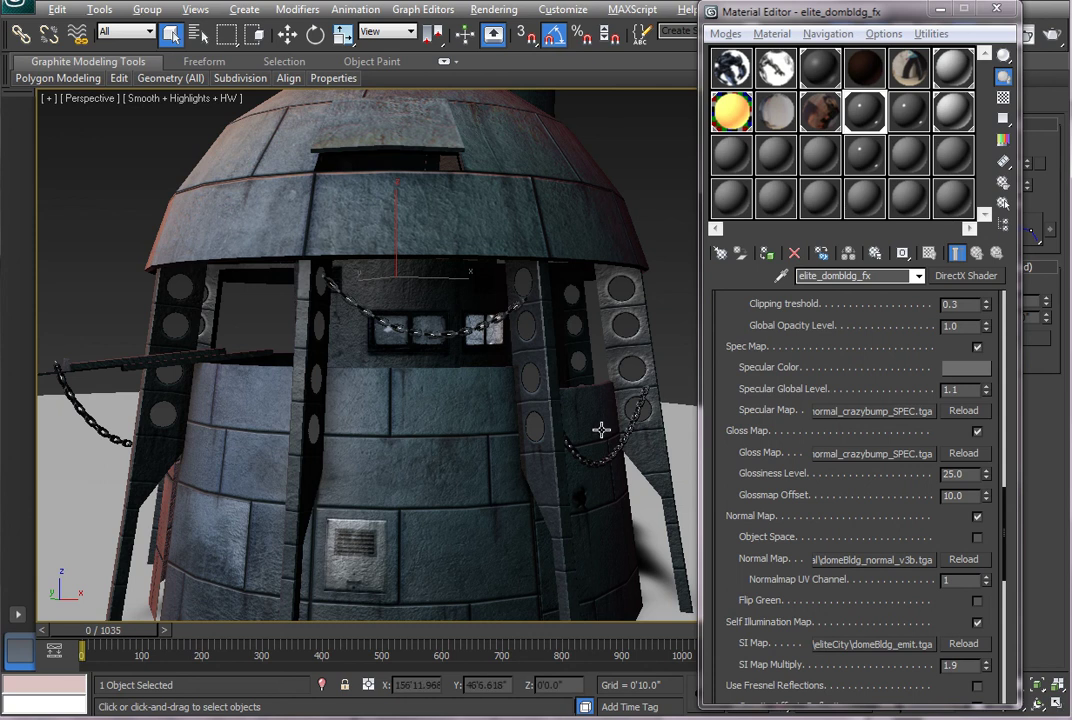
left_click_drag(601, 430, 565, 430)
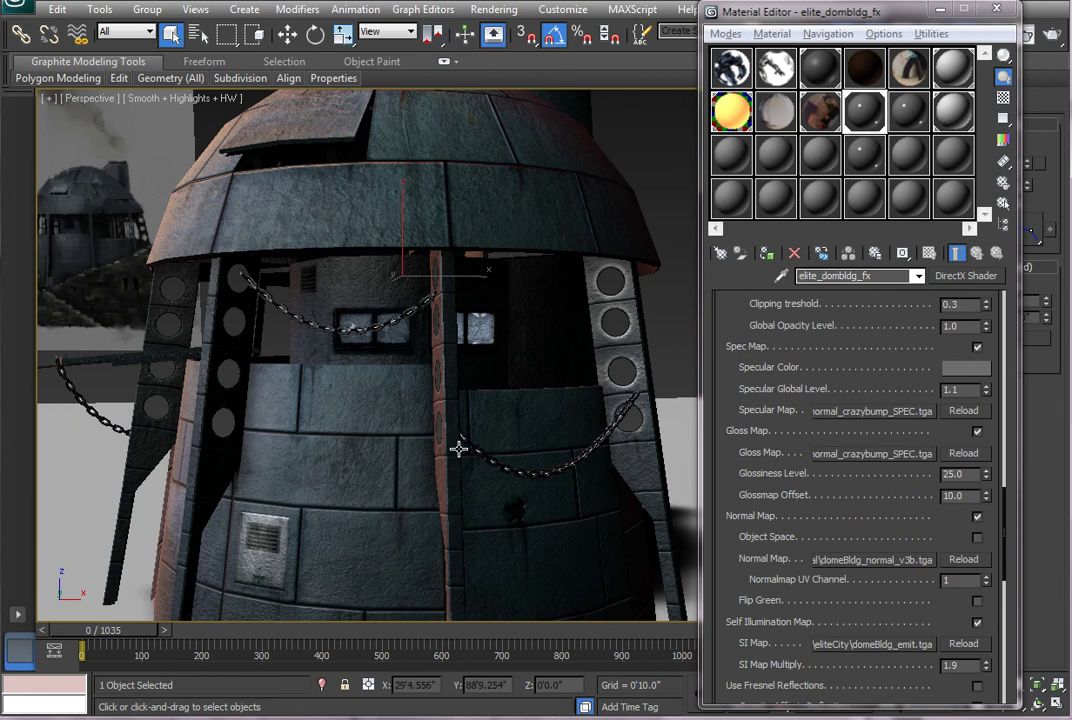
left_click_drag(565, 435, 542, 435)
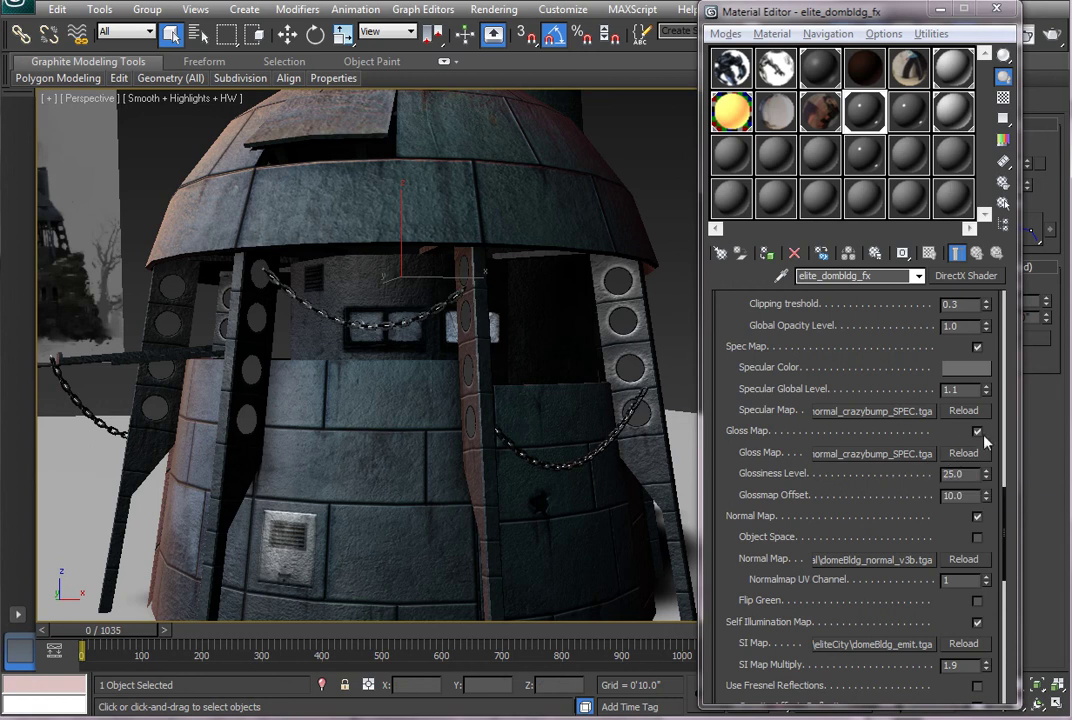
left_click_drag(434, 461, 835, 512)
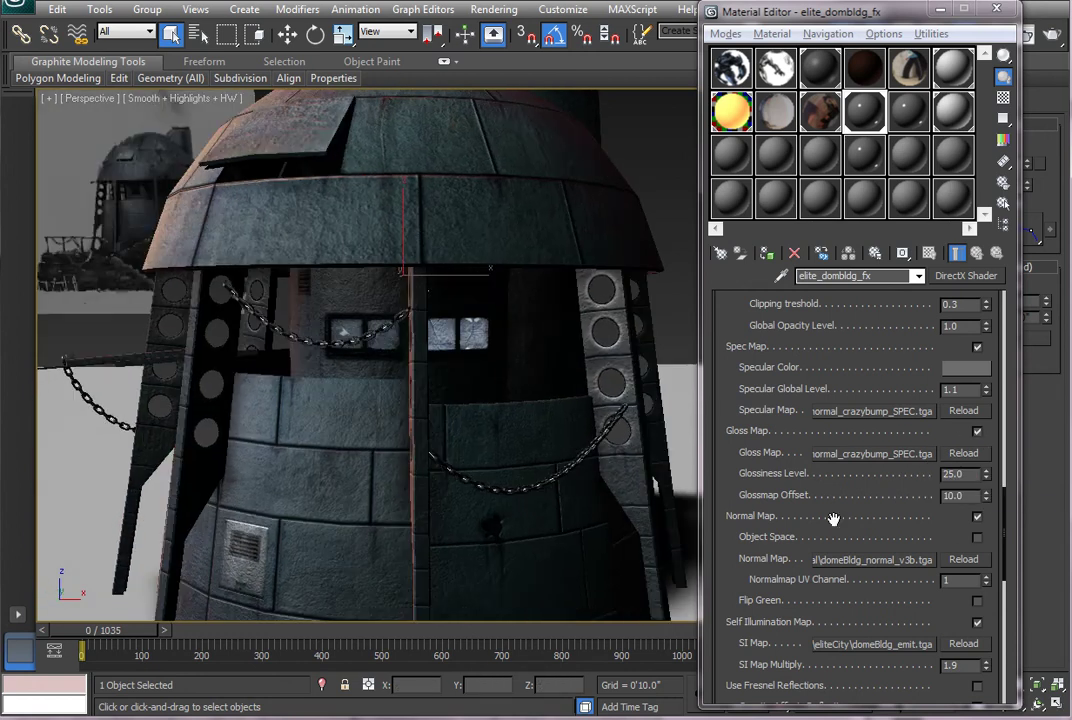
left_click(977, 518)
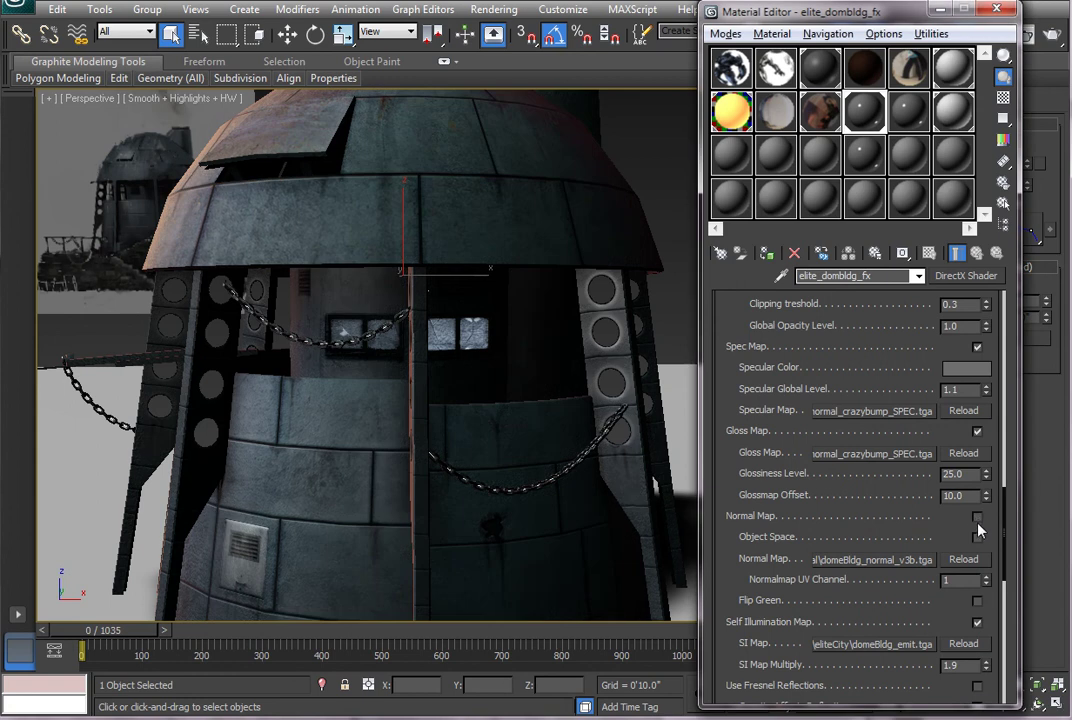
left_click(977, 518)
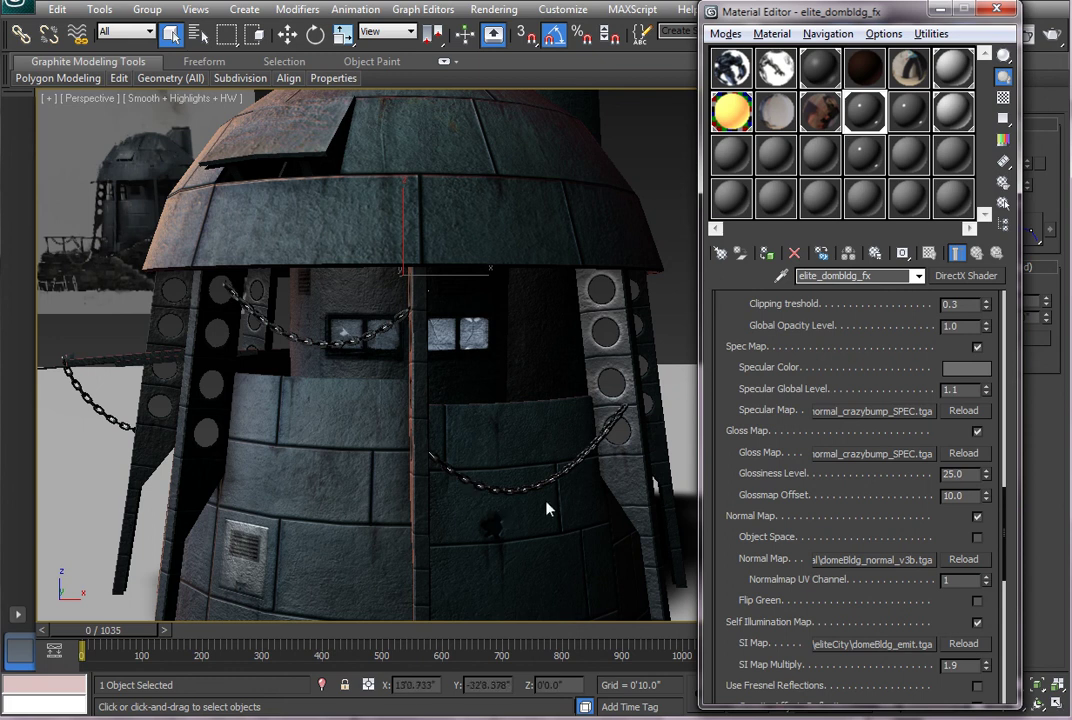
left_click_drag(510, 486, 452, 479)
Switch from 3ds Max back to the CrazyBump window.
key("alt+Tab")
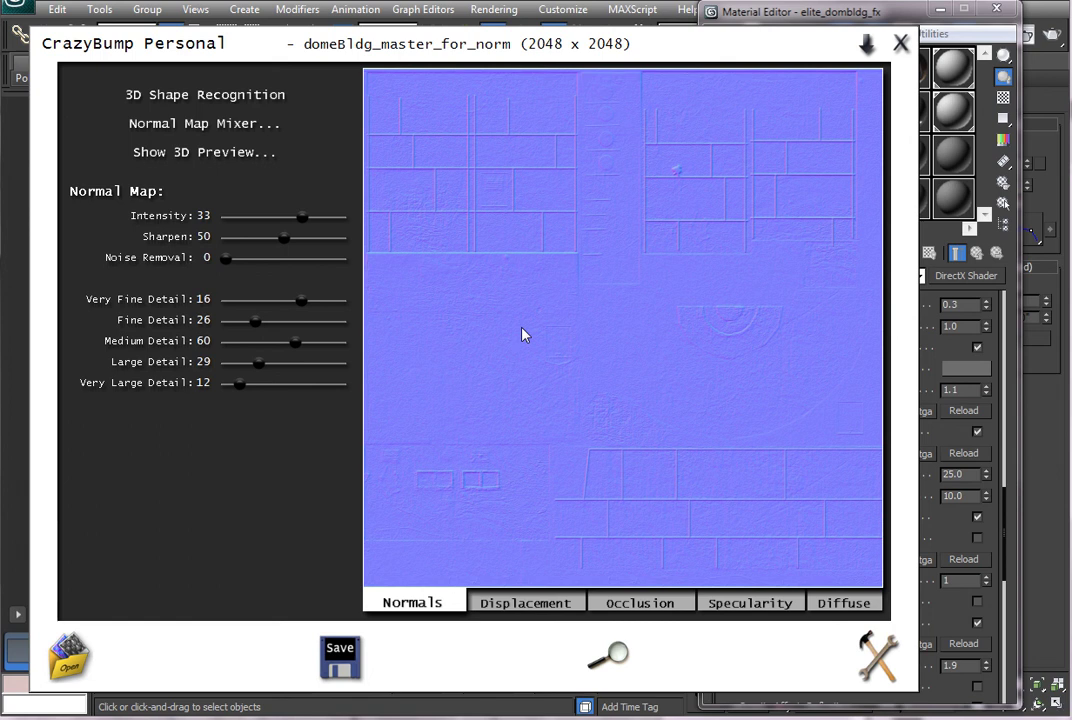